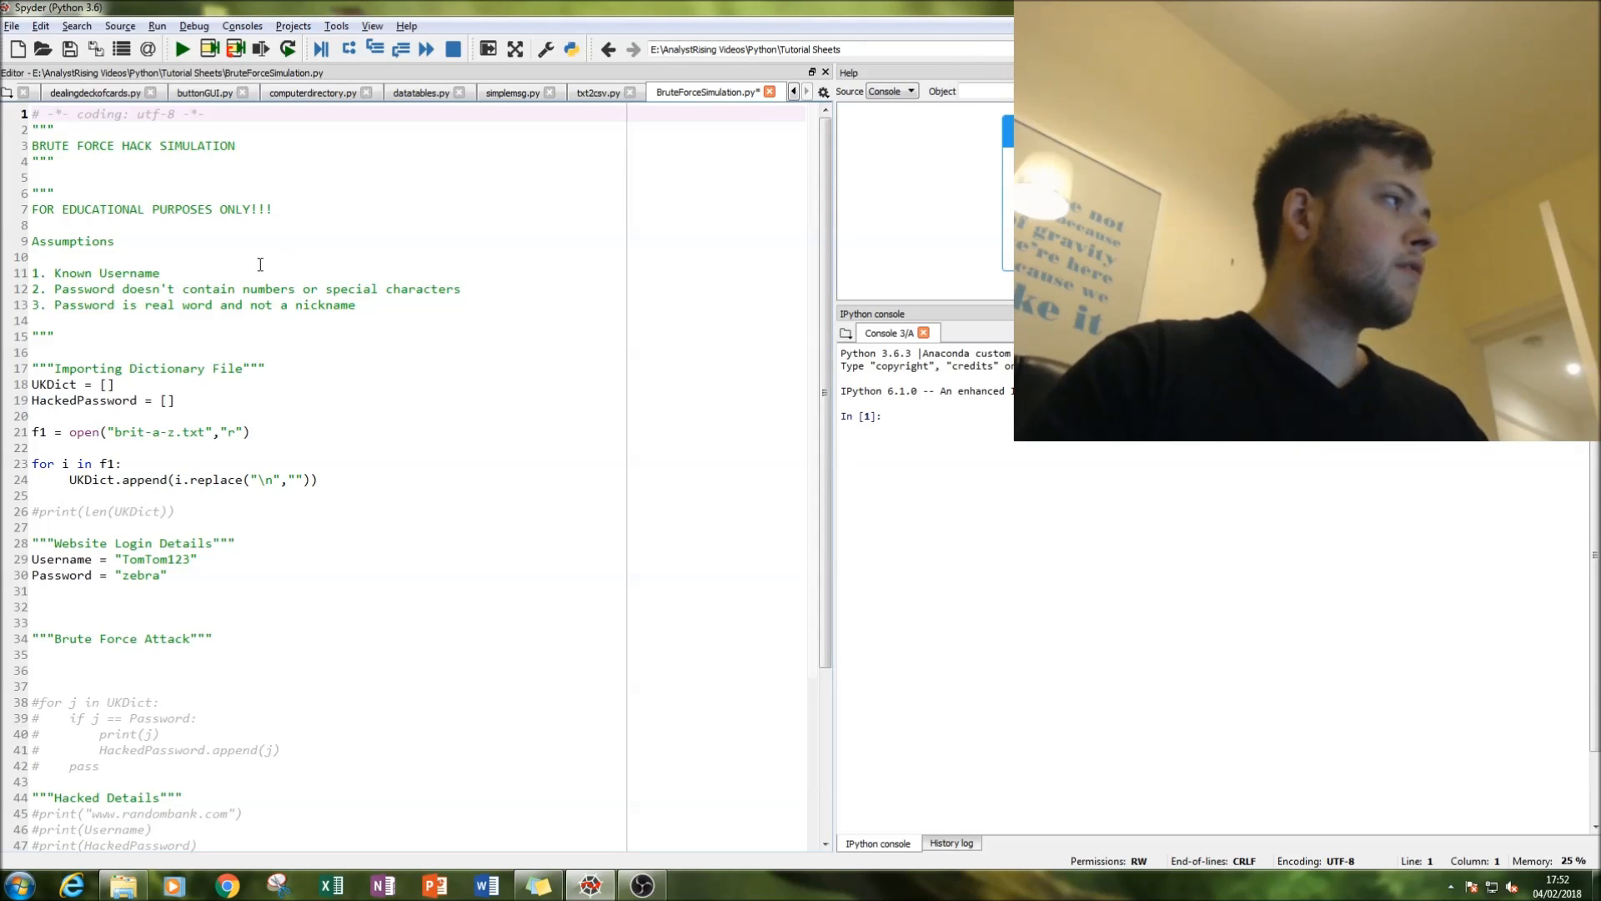
# Review the brit-a-z.txt file name, the reading loop and the empty UKDict and HackedPassword lists, enlarging the editor text.
pyautogui.click(131, 333)
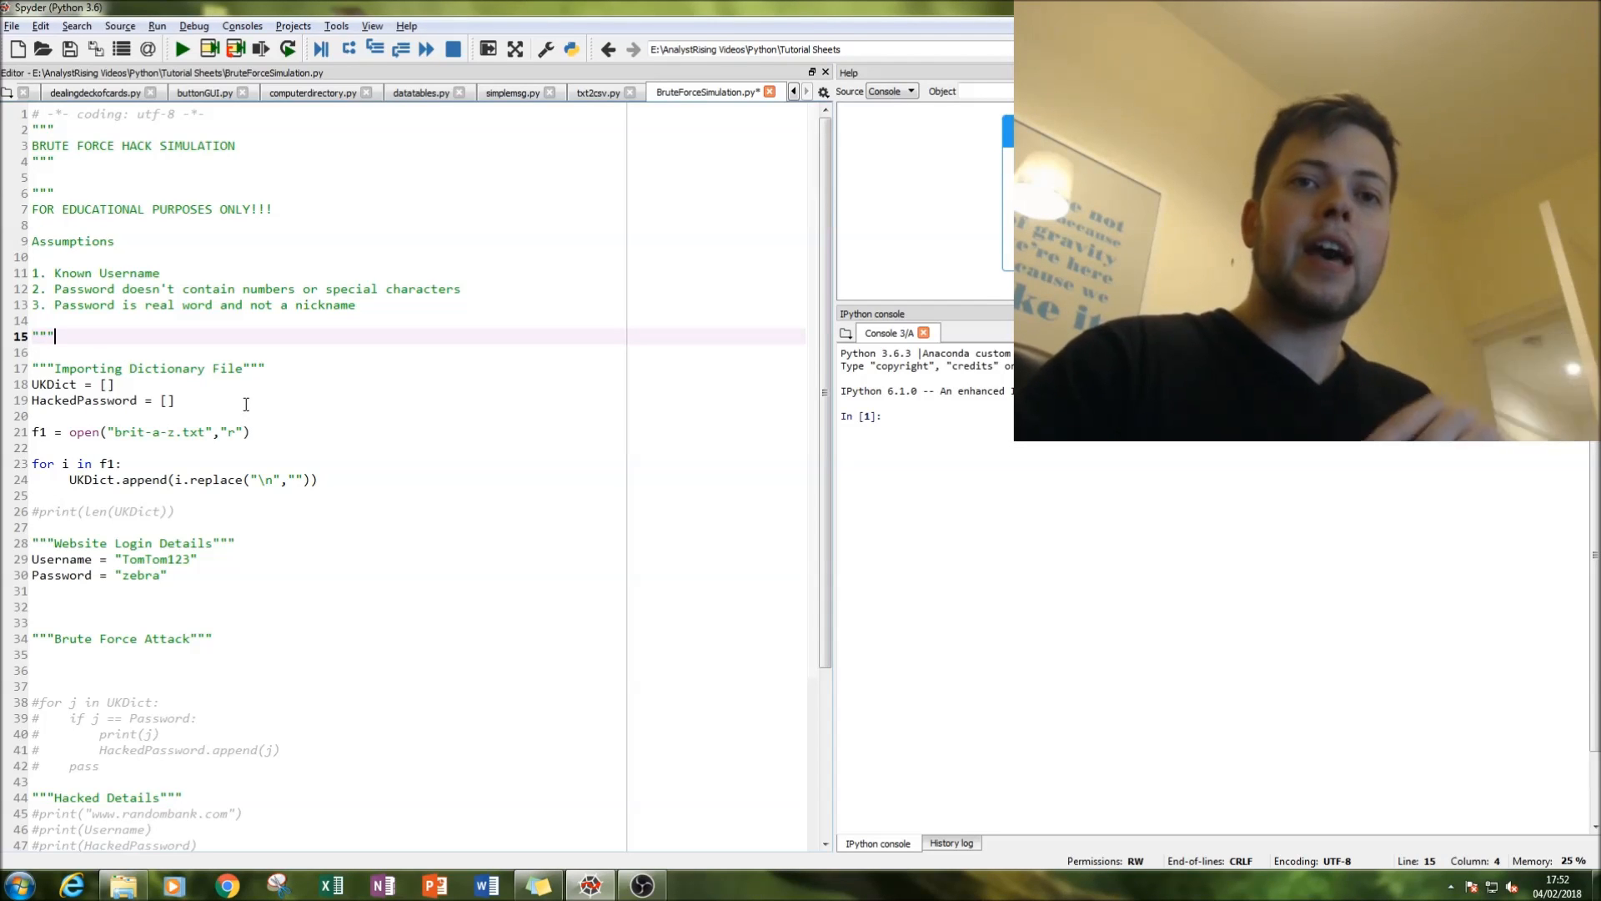
pyautogui.doubleClick(225, 432)
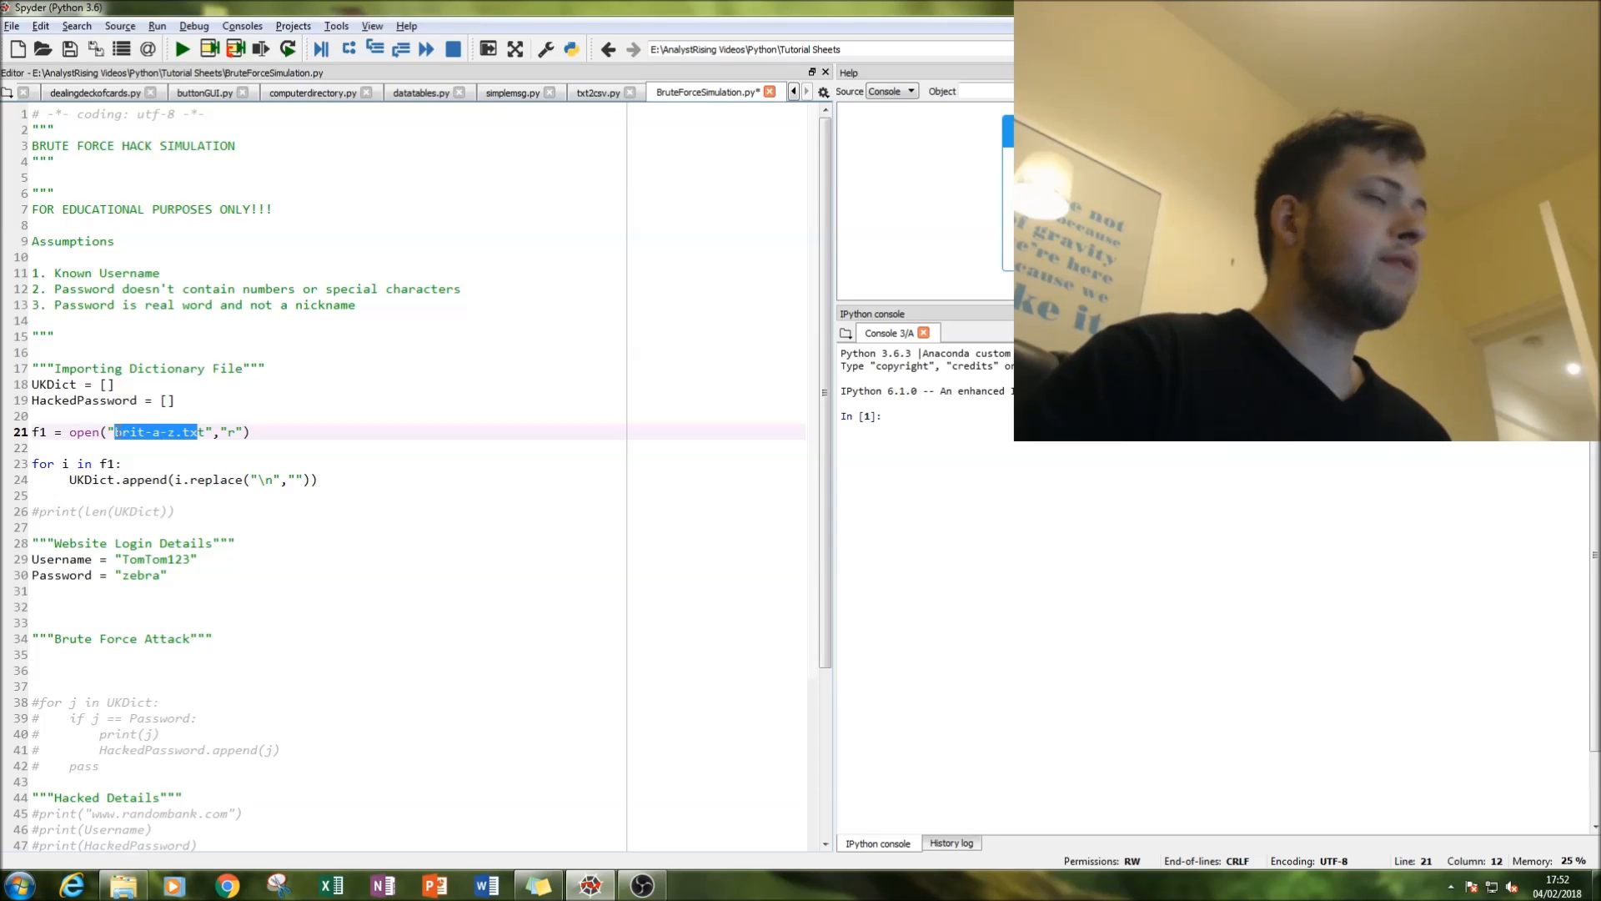
pyautogui.click(244, 432)
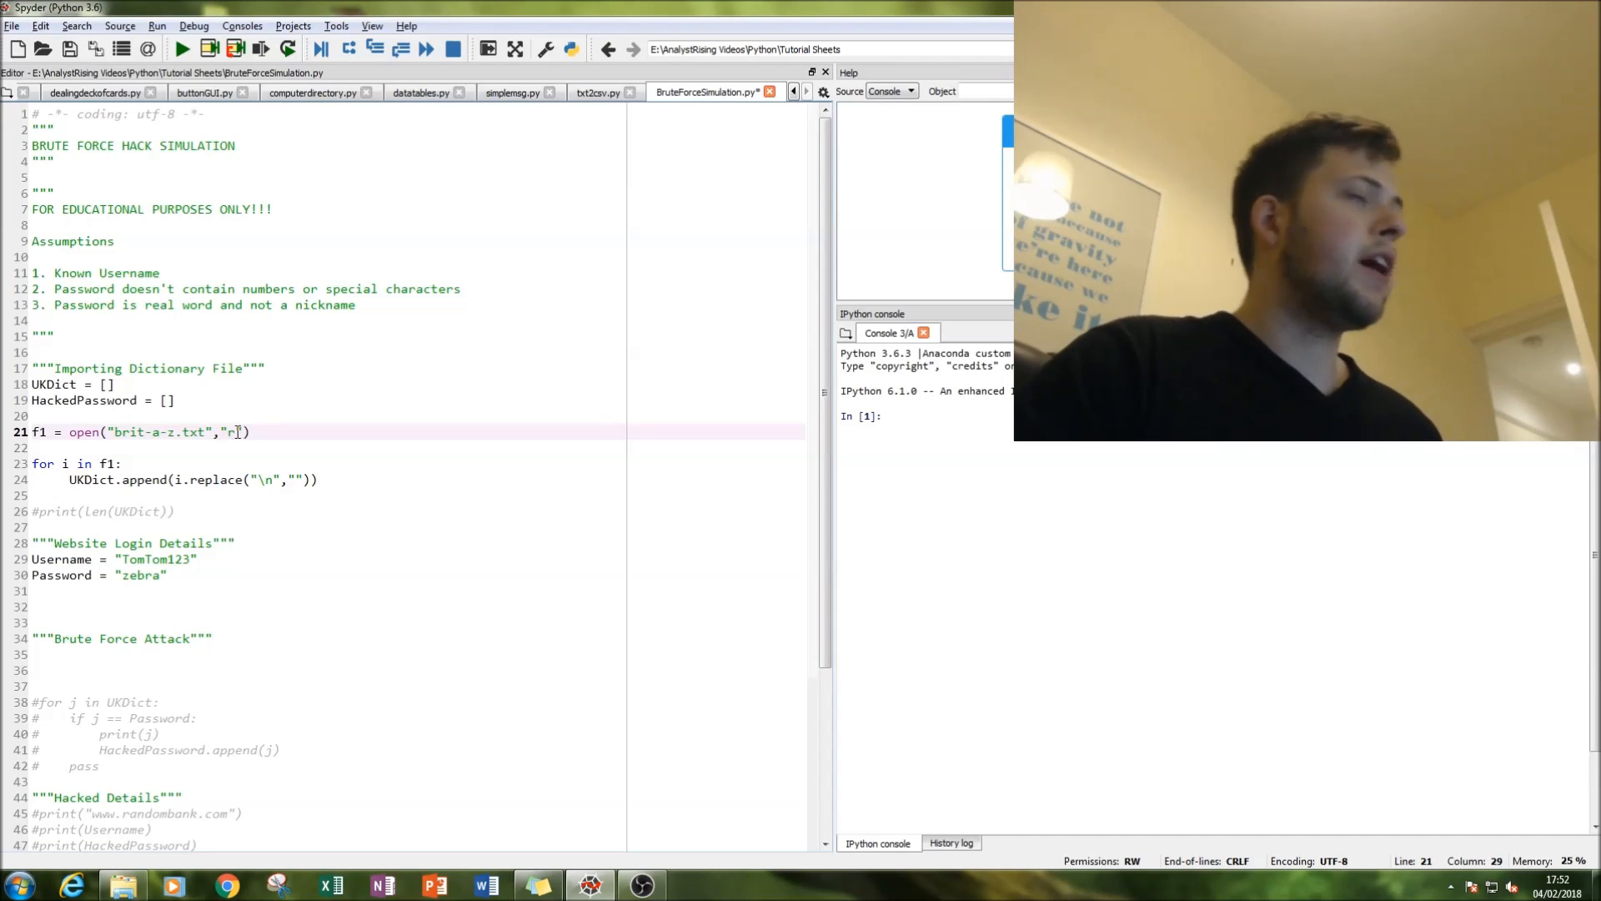
pyautogui.click(32, 463)
pyautogui.moveTo(138, 464); pyautogui.dragTo(73, 464)
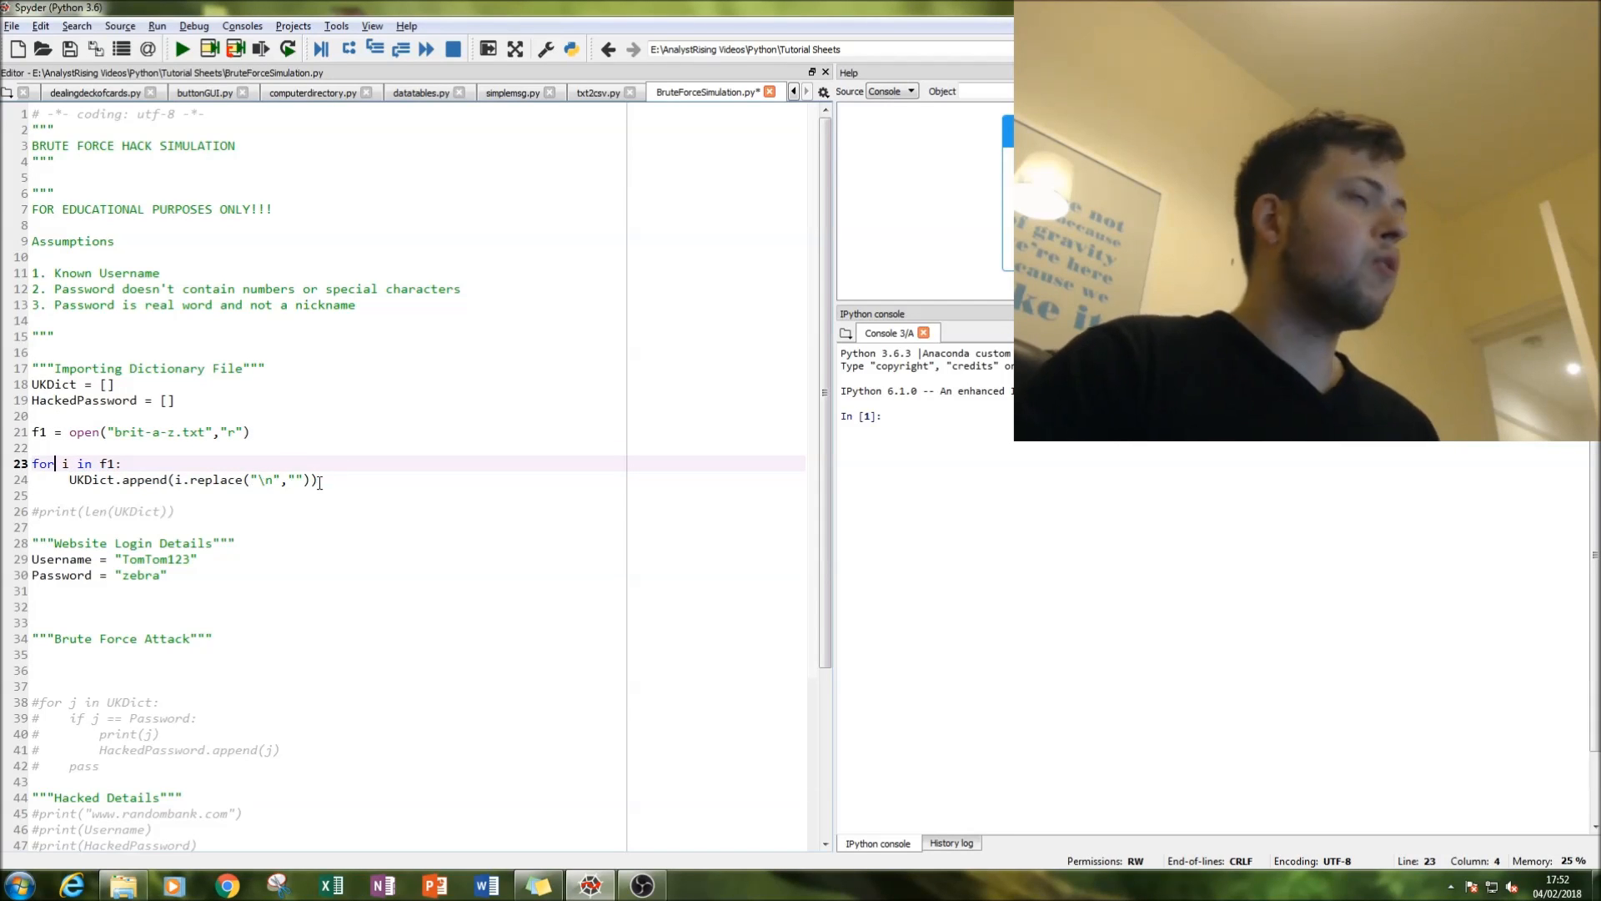
pyautogui.click(258, 477)
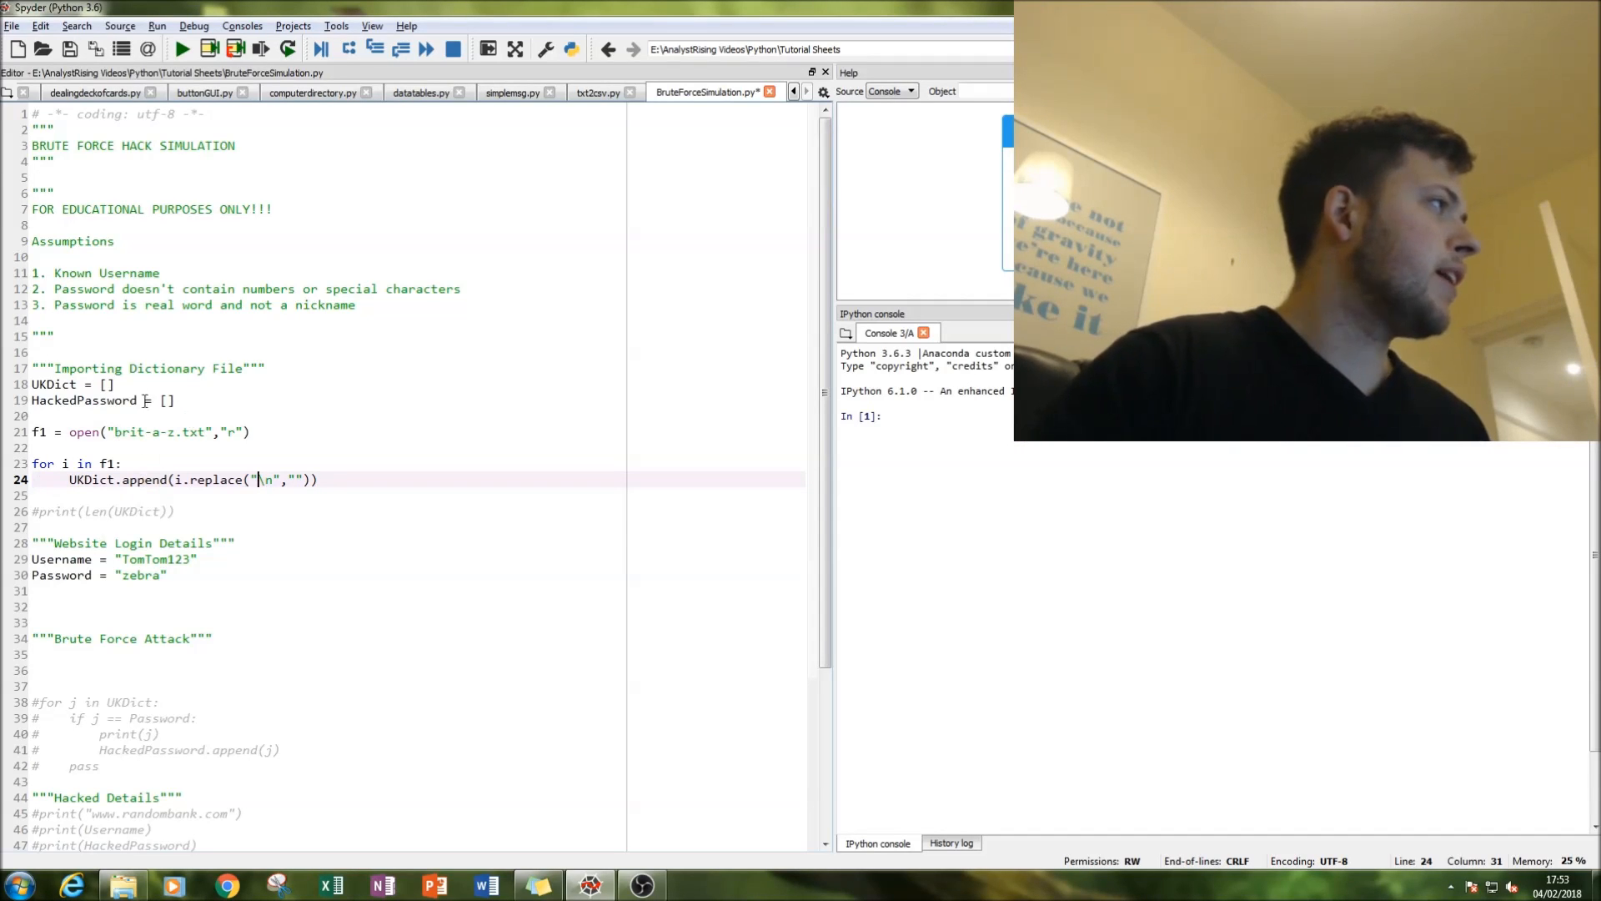
pyautogui.moveTo(115, 384); pyautogui.dragTo(28, 384)
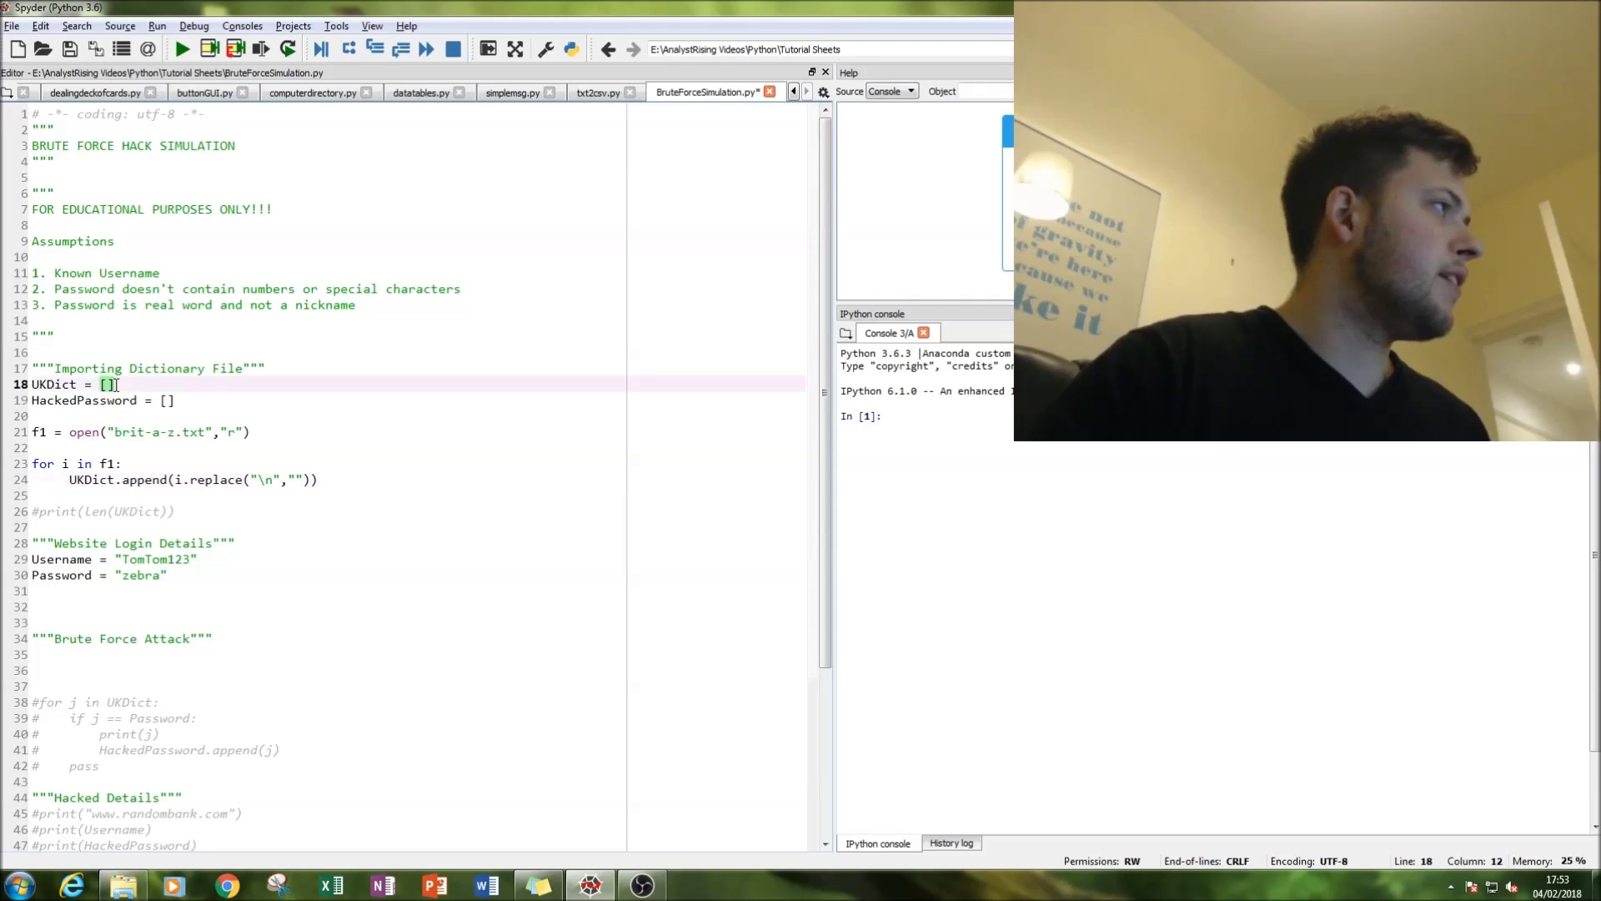
pyautogui.click(192, 403)
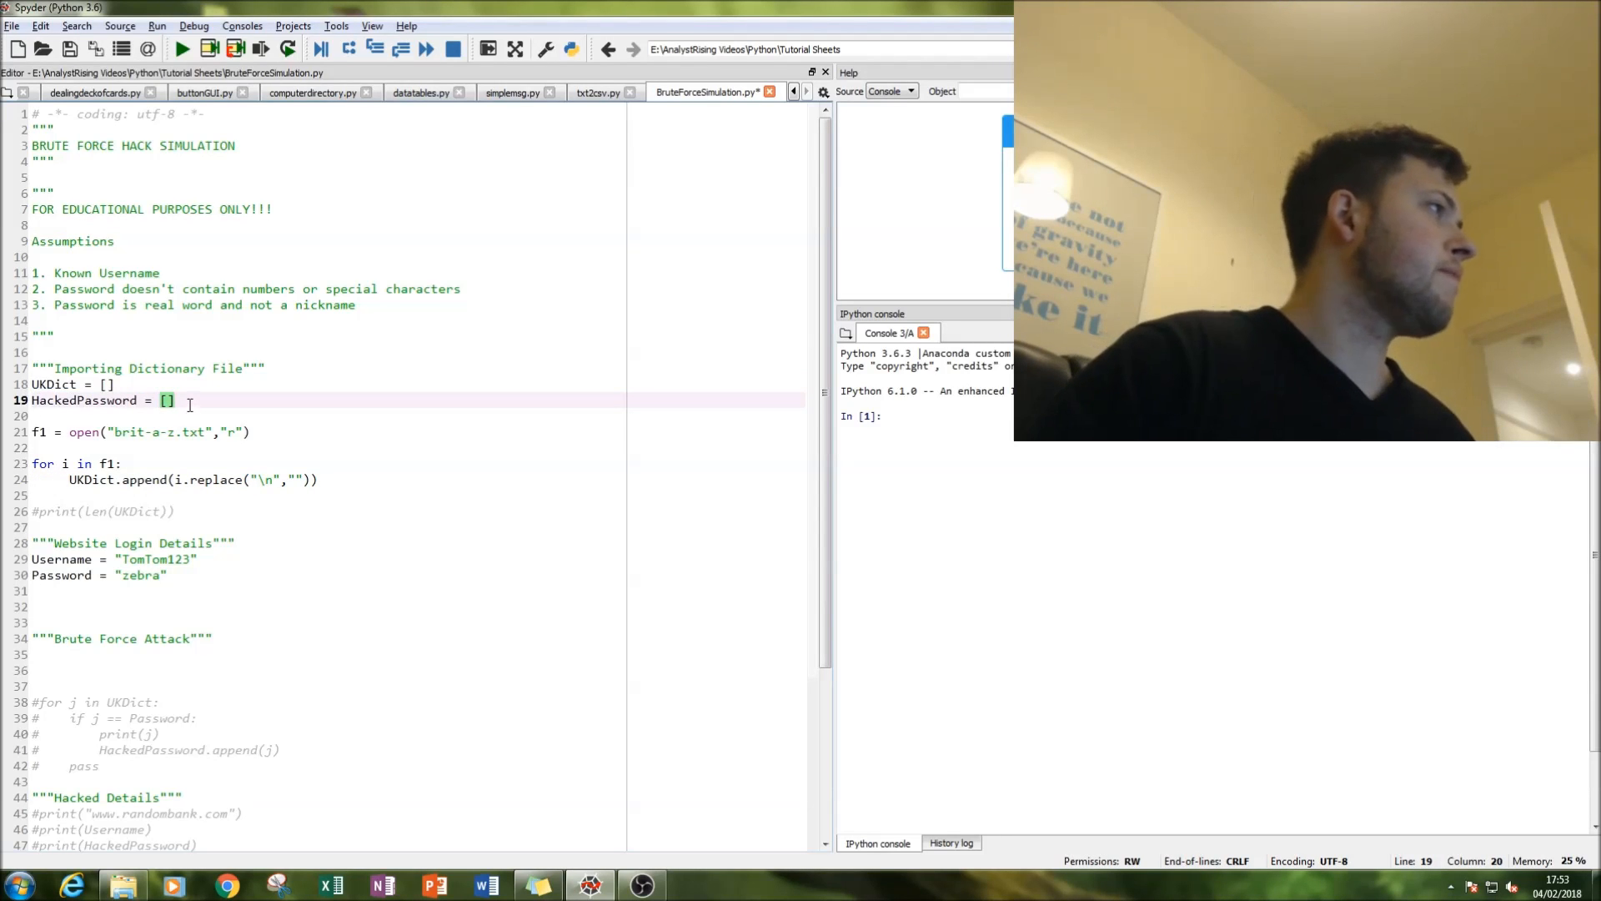
pyautogui.moveTo(188, 404); pyautogui.dragTo(27, 400)
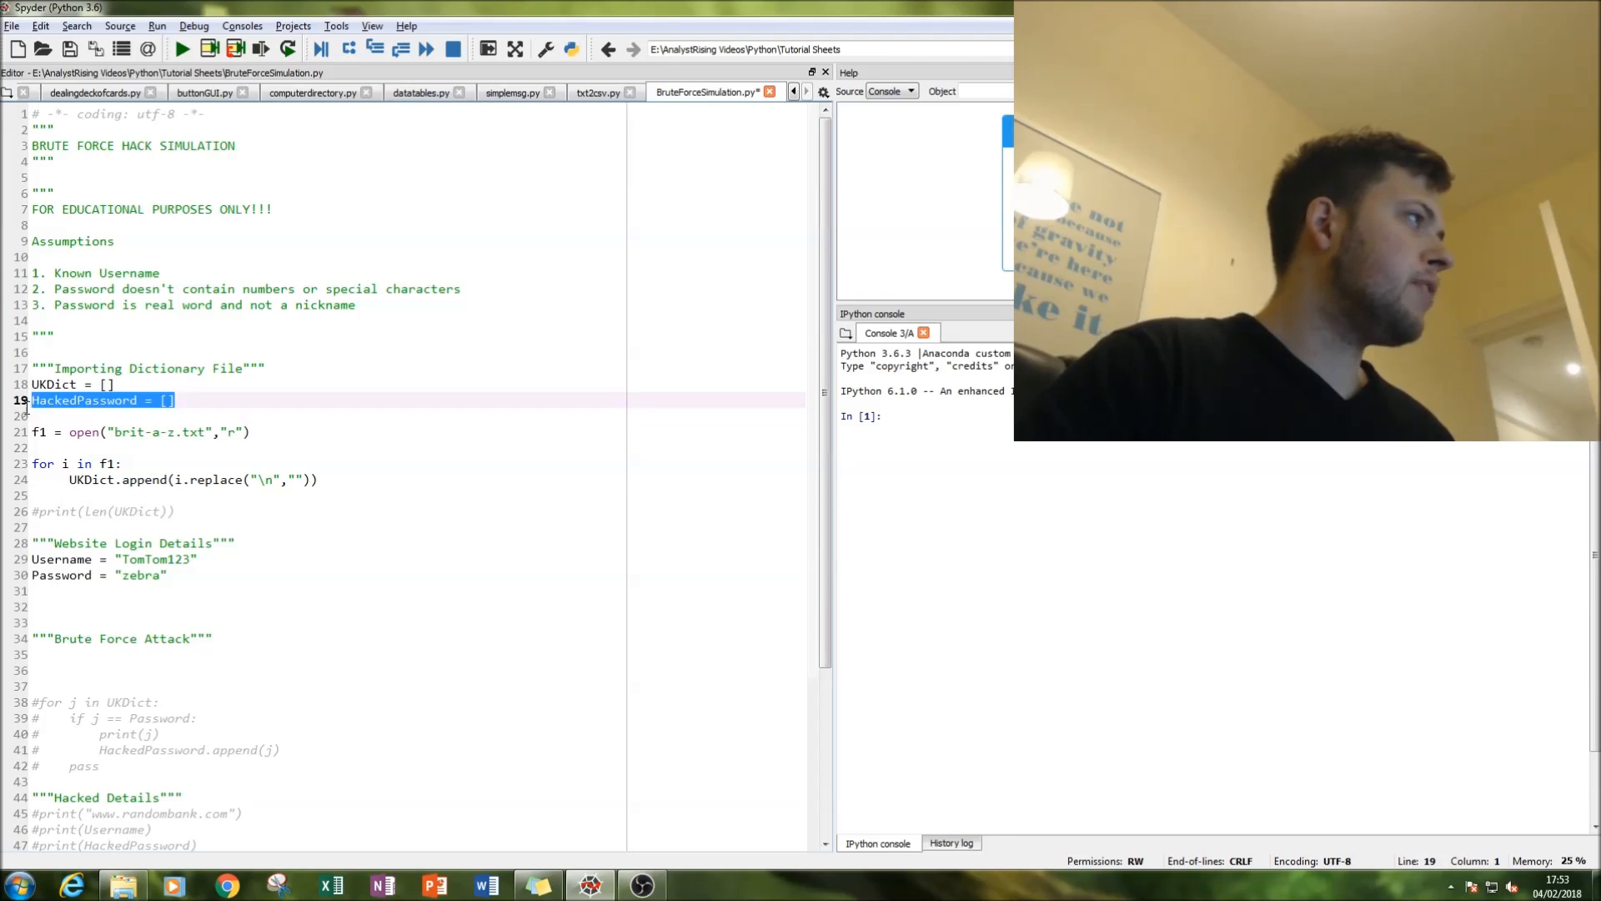
pyautogui.click(213, 388)
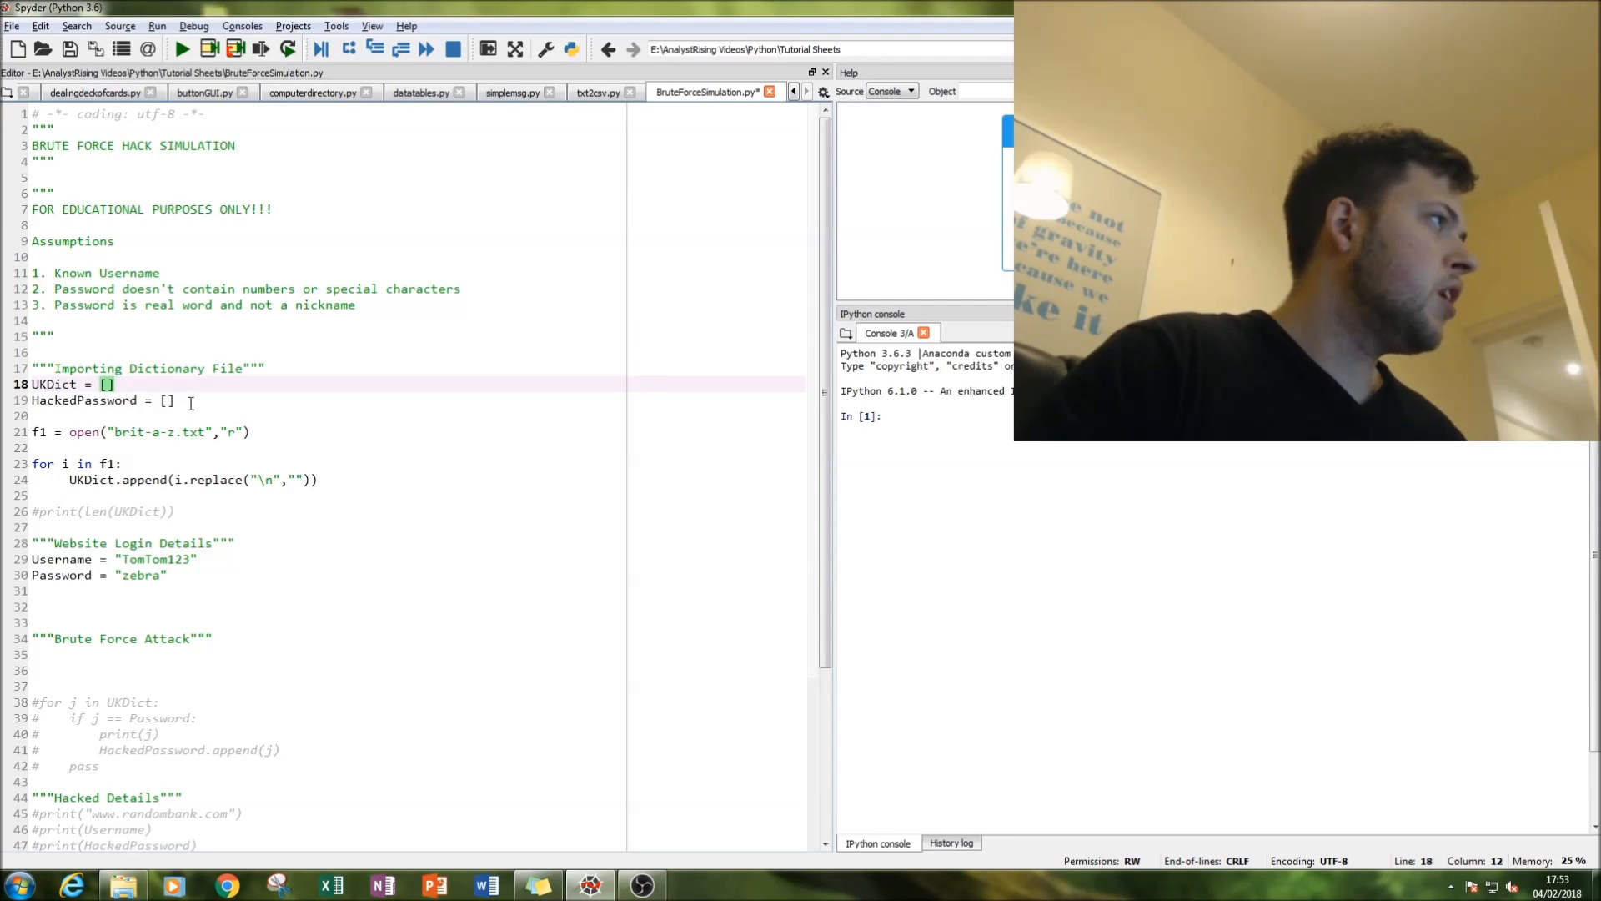
pyautogui.hotkey('ctrl', '+')
pyautogui.scroll(-2, 190, 402)
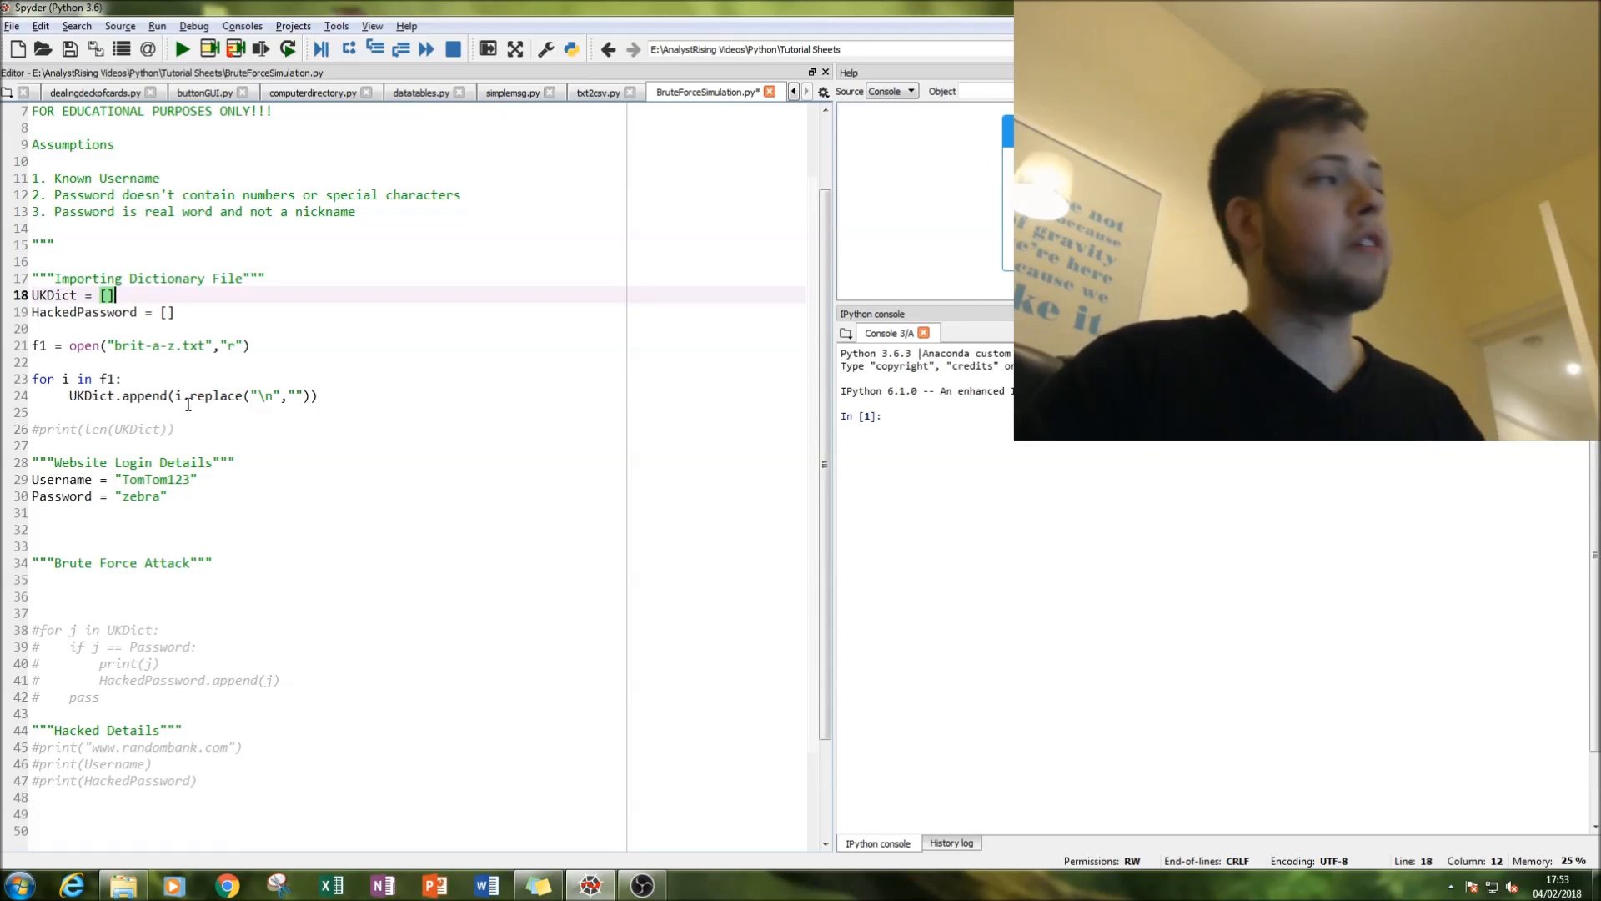
pyautogui.scroll(-2, 190, 402)
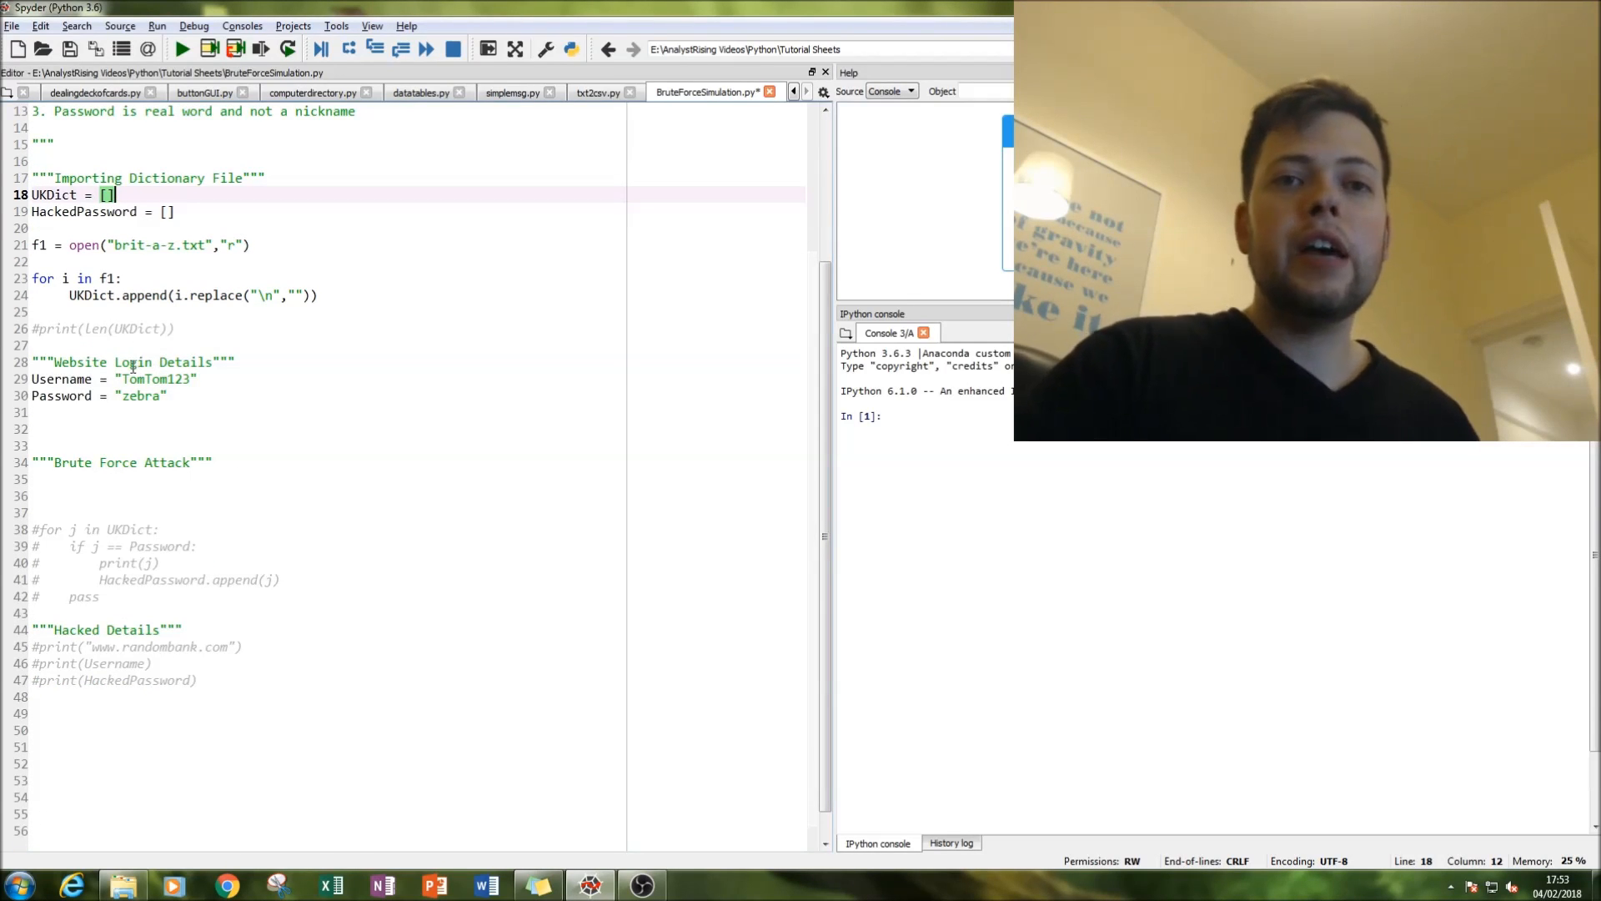
# Uncomment print(len(UKDict)) and run the script so the console reports 79765 words.
pyautogui.click(36, 329)
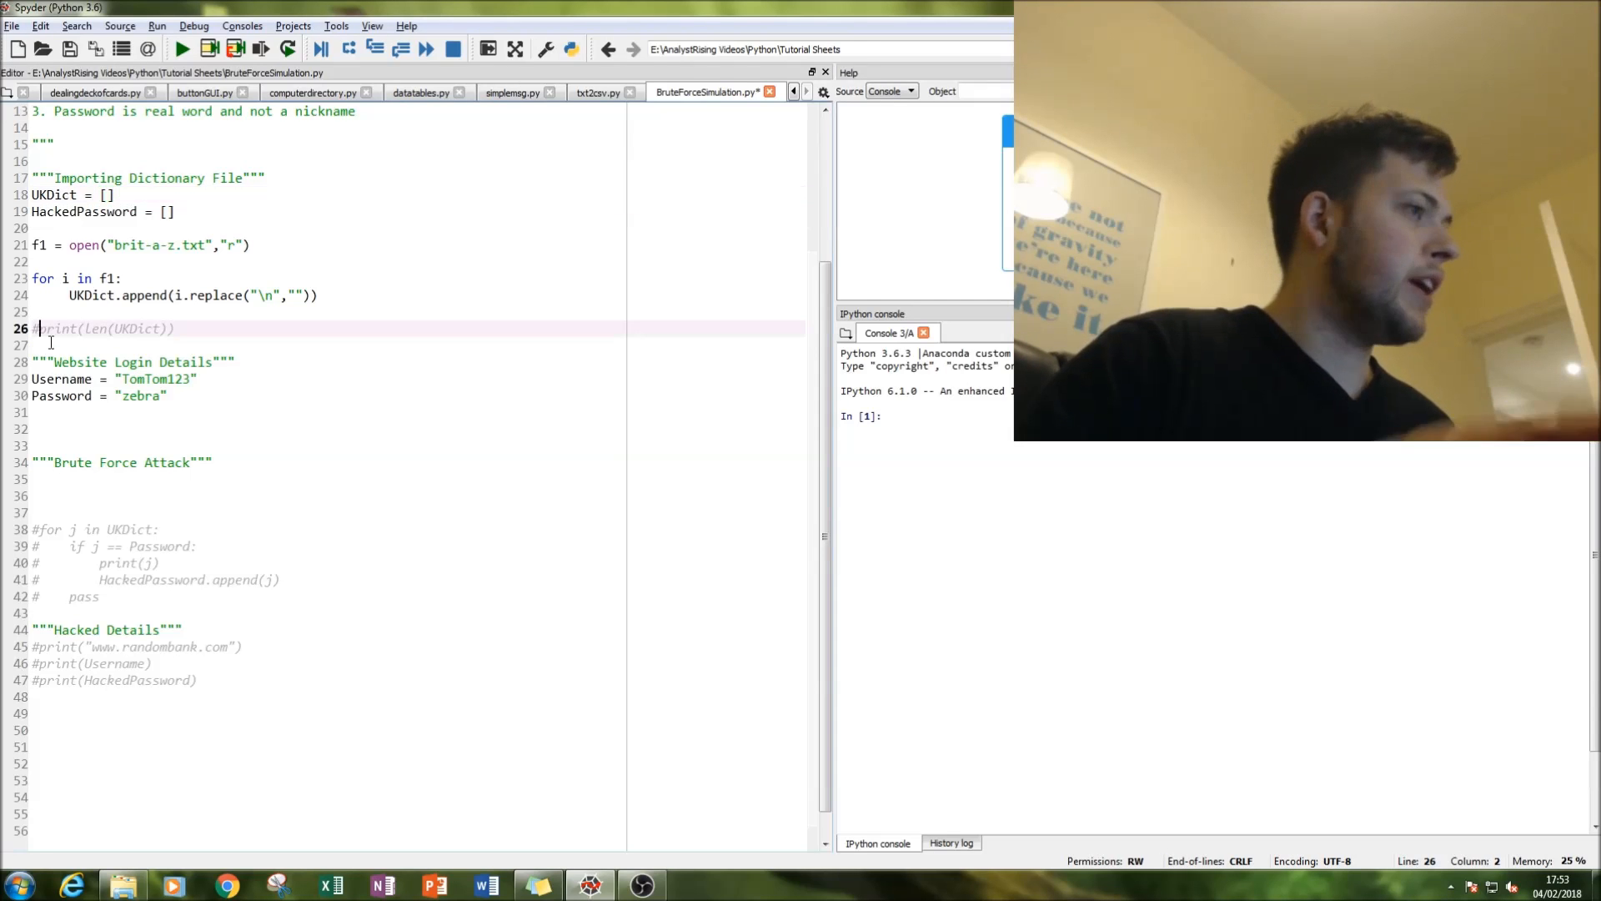
pyautogui.press('Delete')
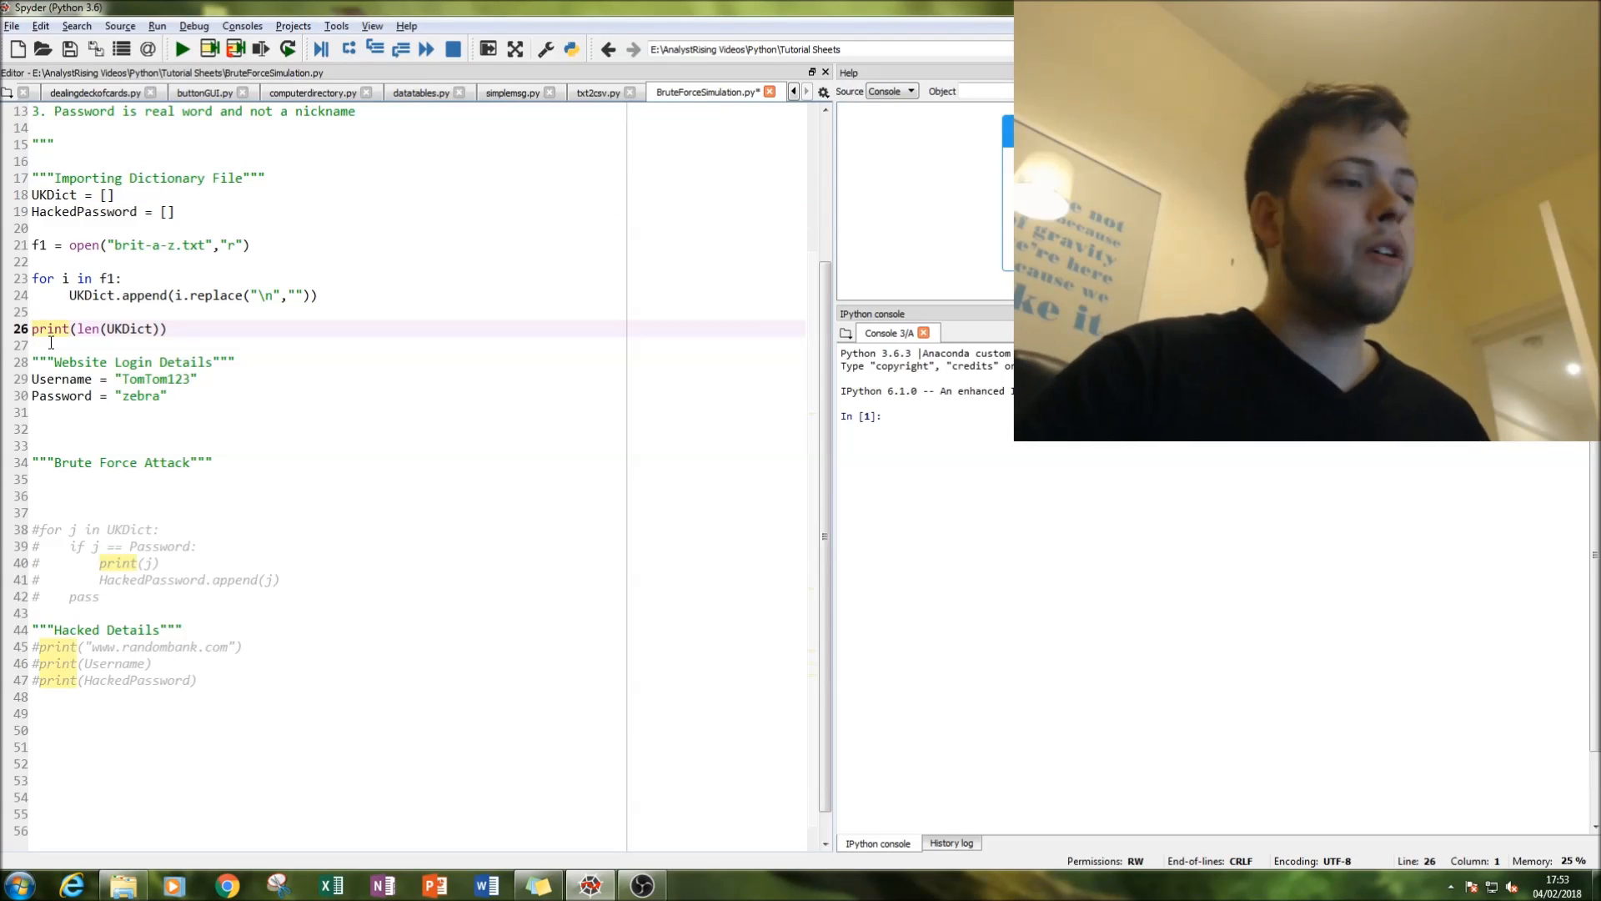
pyautogui.press('Down')
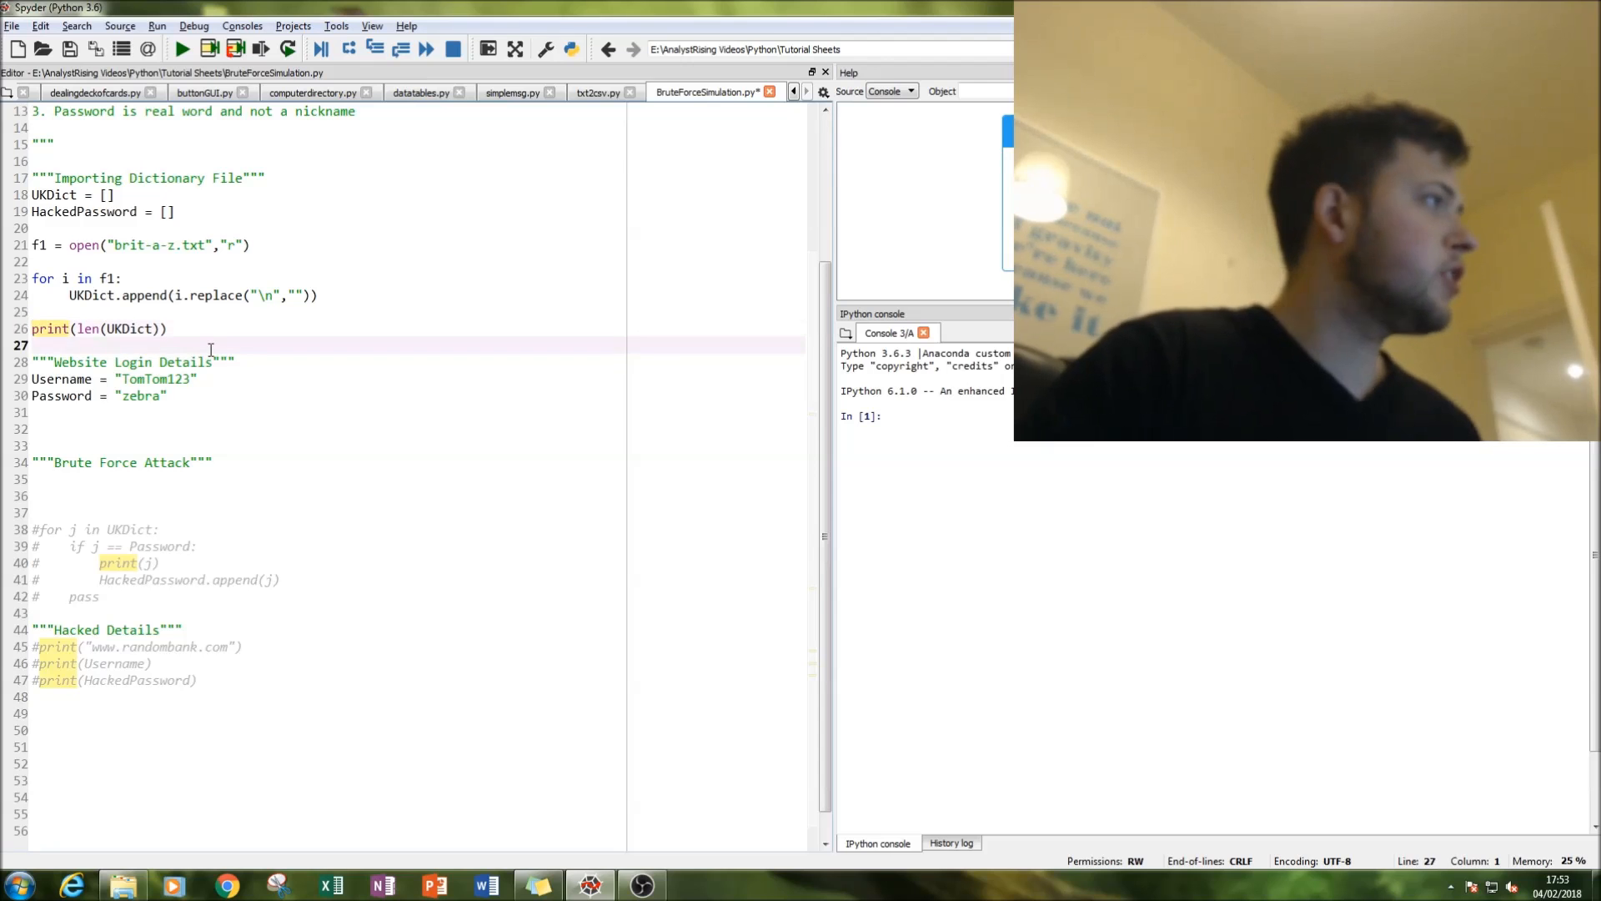
pyautogui.press('F5')
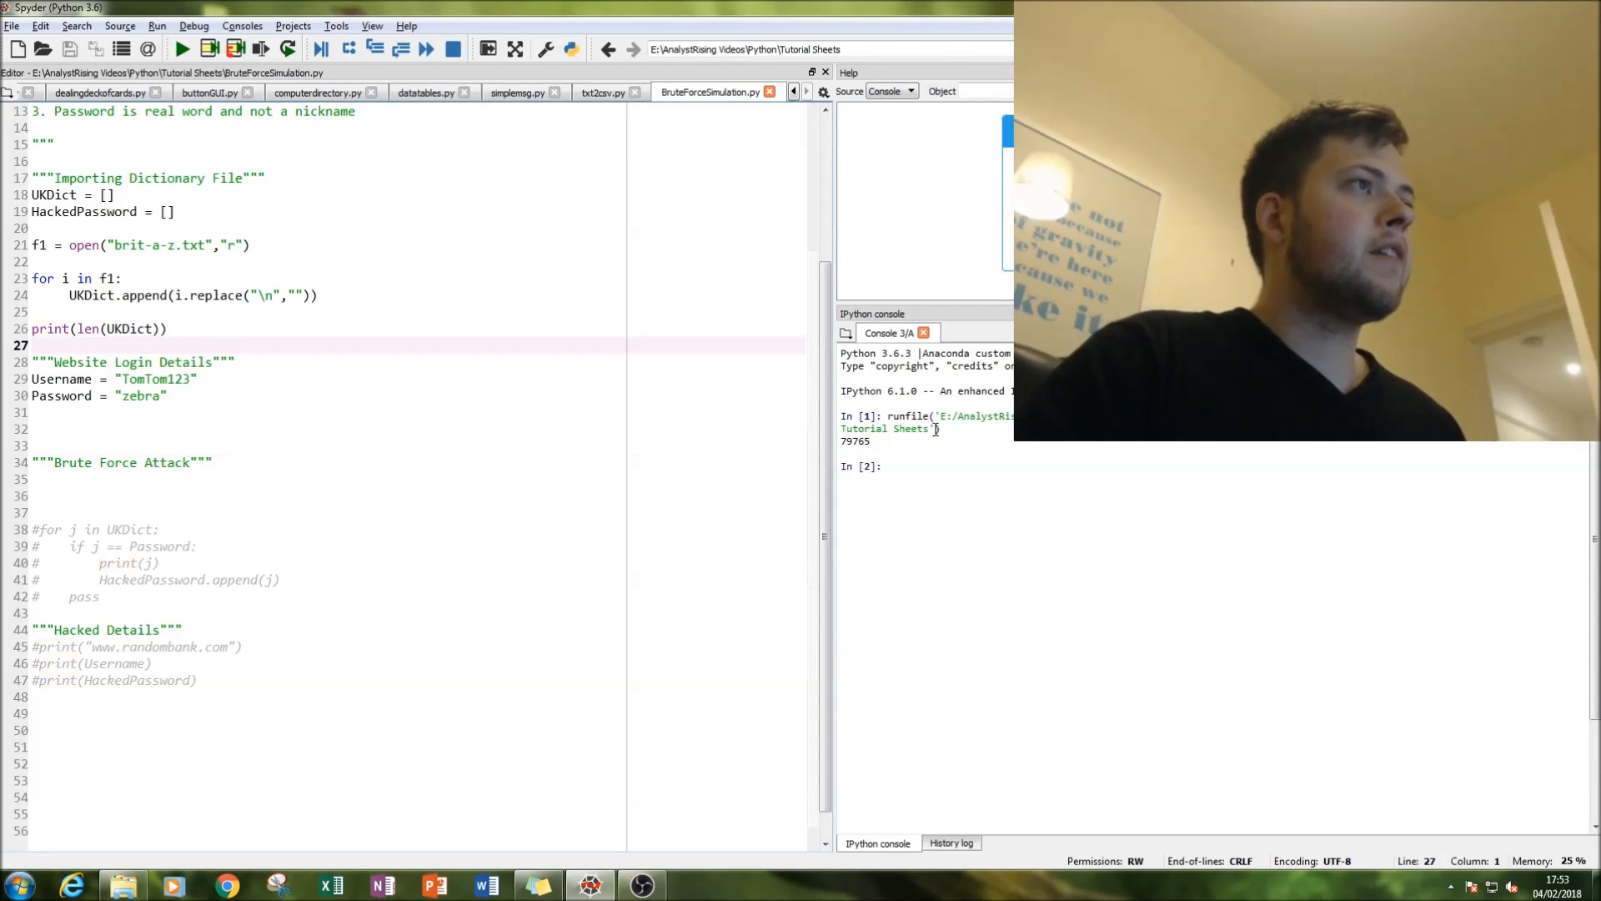
pyautogui.moveTo(873, 439); pyautogui.dragTo(854, 442)
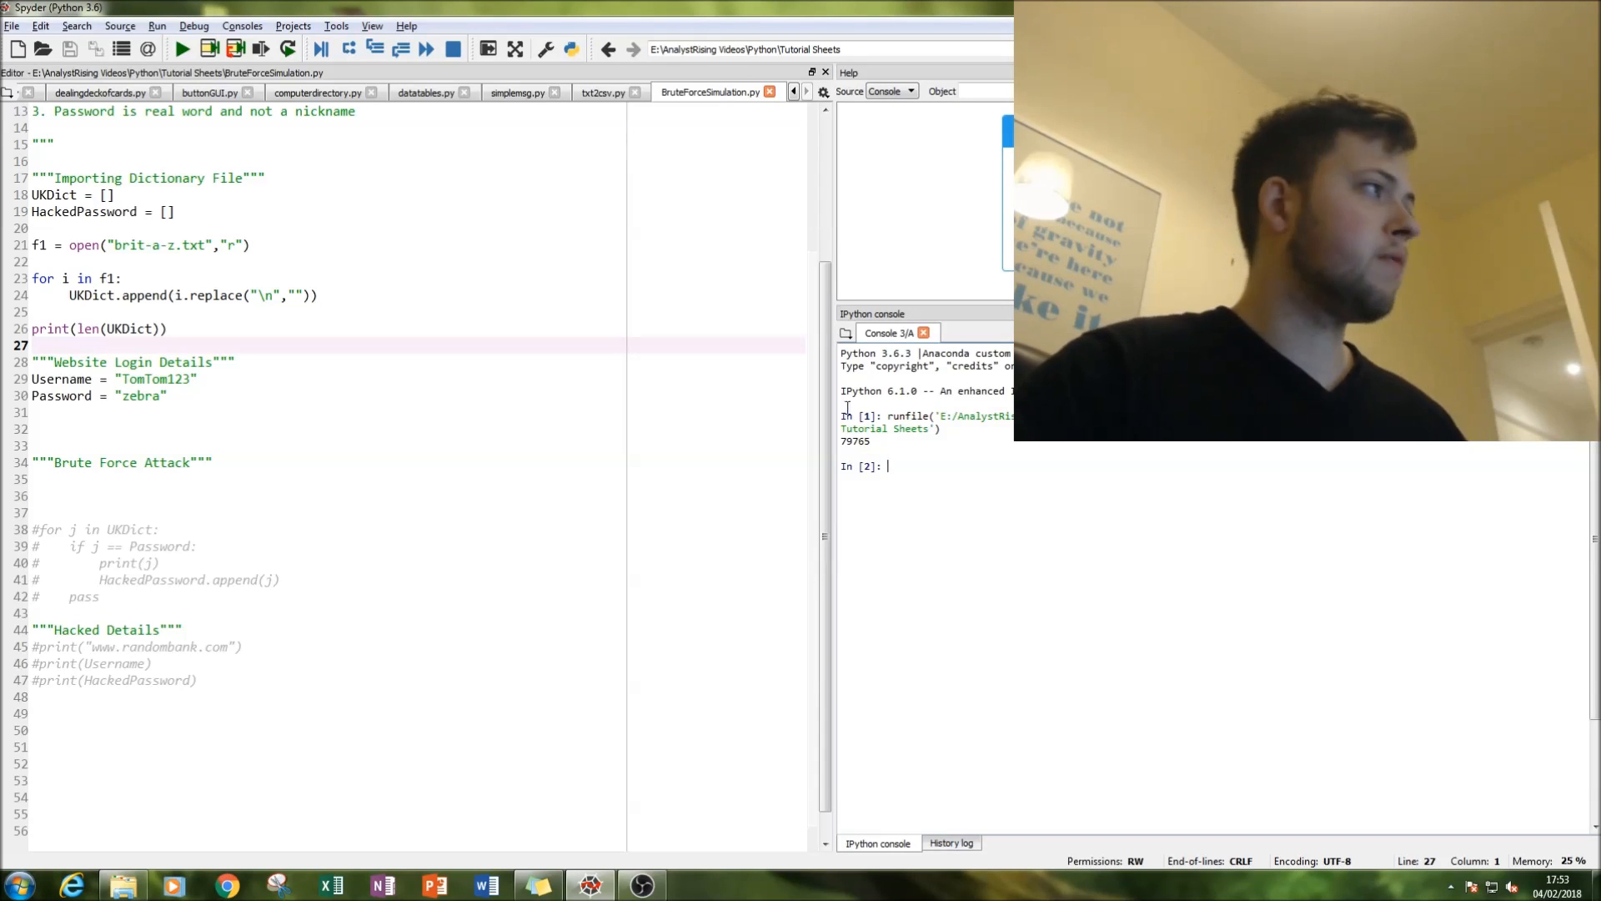
pyautogui.press('Down')
pyautogui.press('Down')
pyautogui.press('Down')
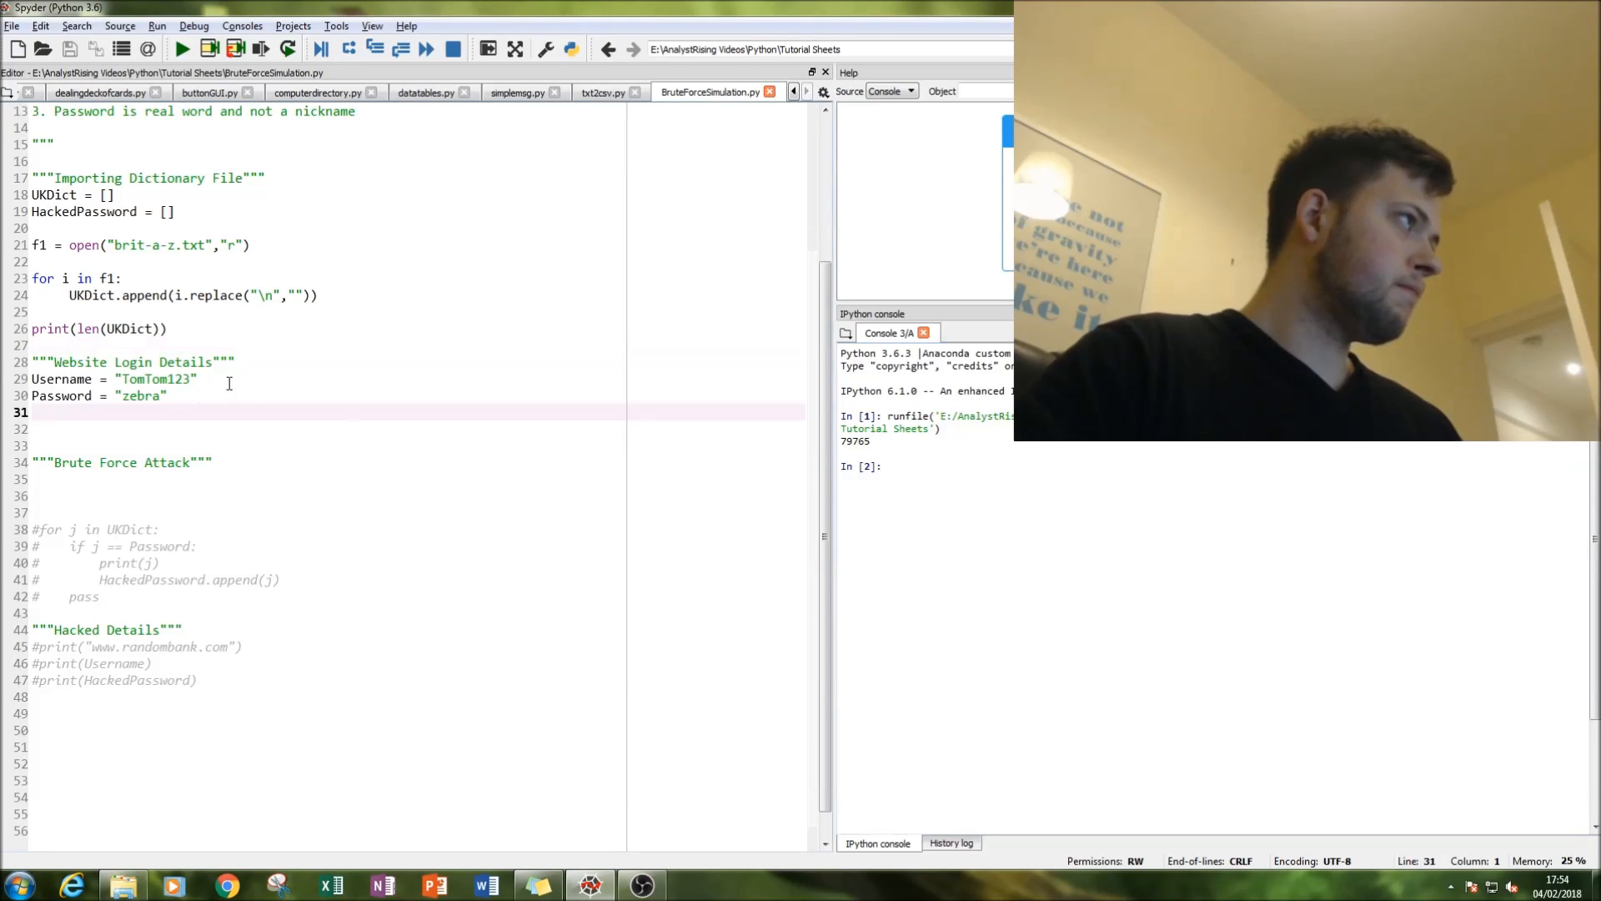
# Insert a blank line above the Website Login Details block and highlight that block.
pyautogui.click(109, 341)
pyautogui.press('Return')
pyautogui.press('Return')
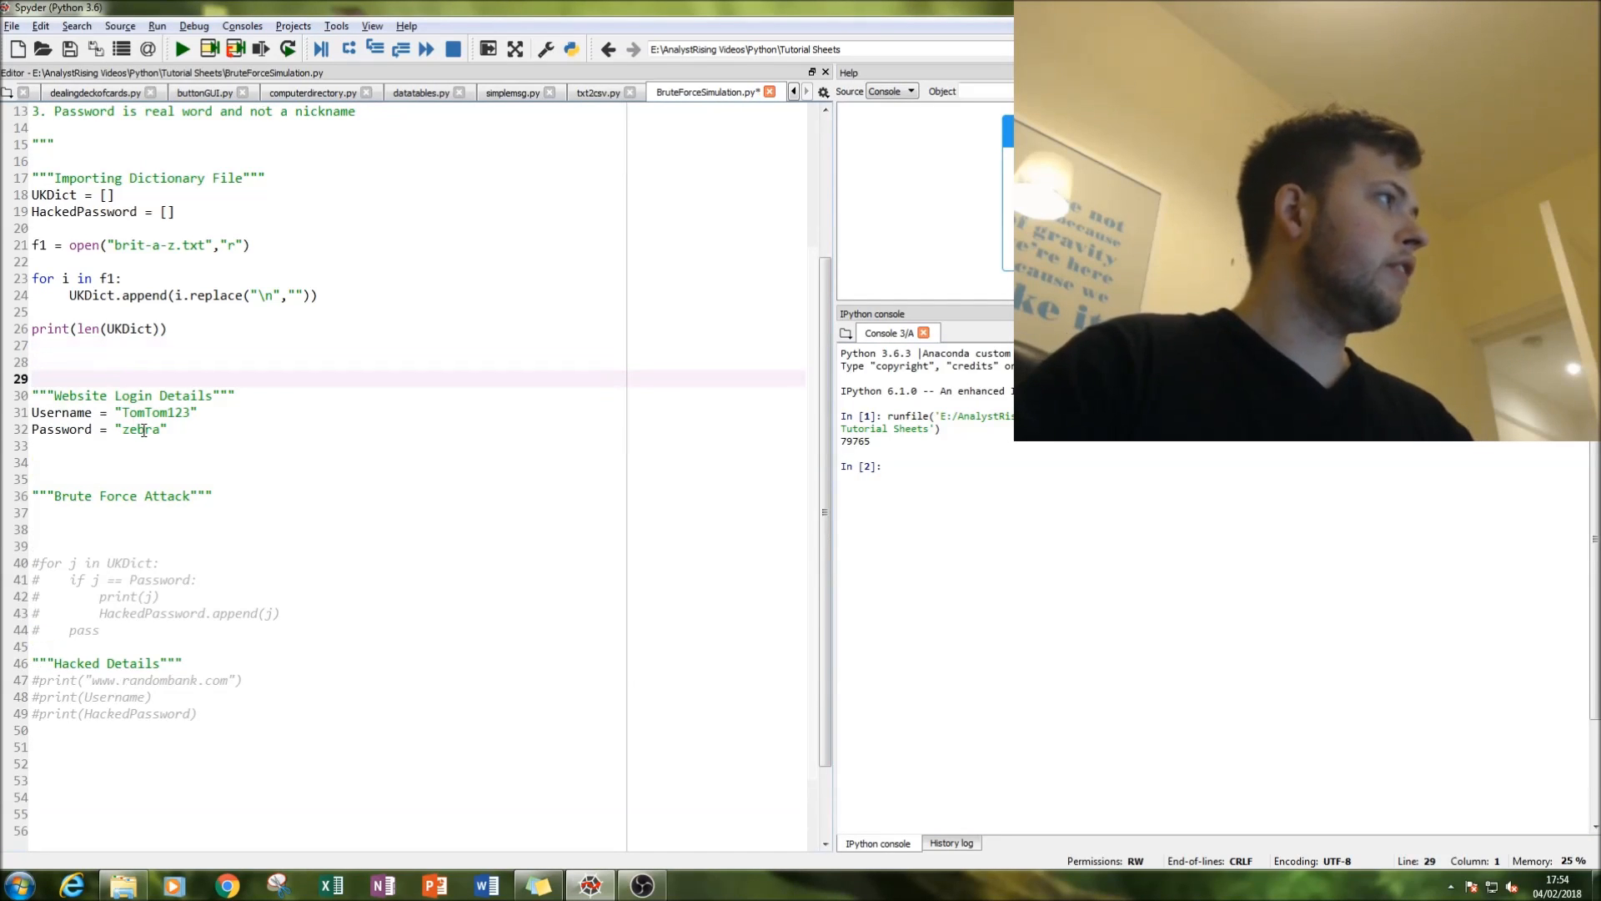
pyautogui.click(172, 430)
pyautogui.moveTo(178, 430); pyautogui.dragTo(13, 395)
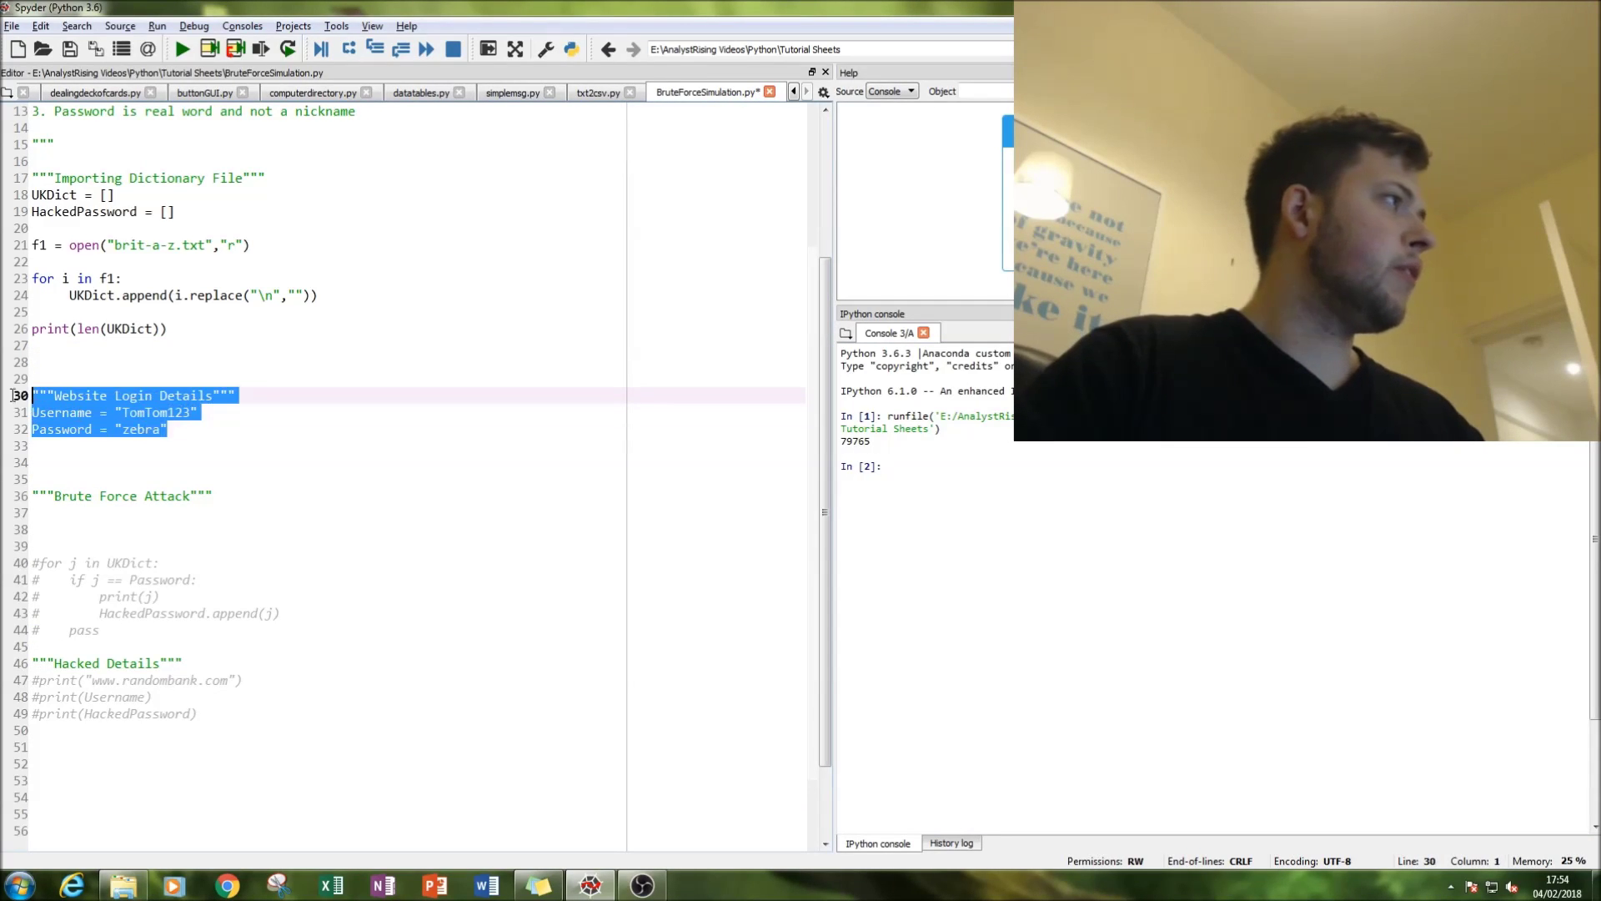
pyautogui.click(245, 444)
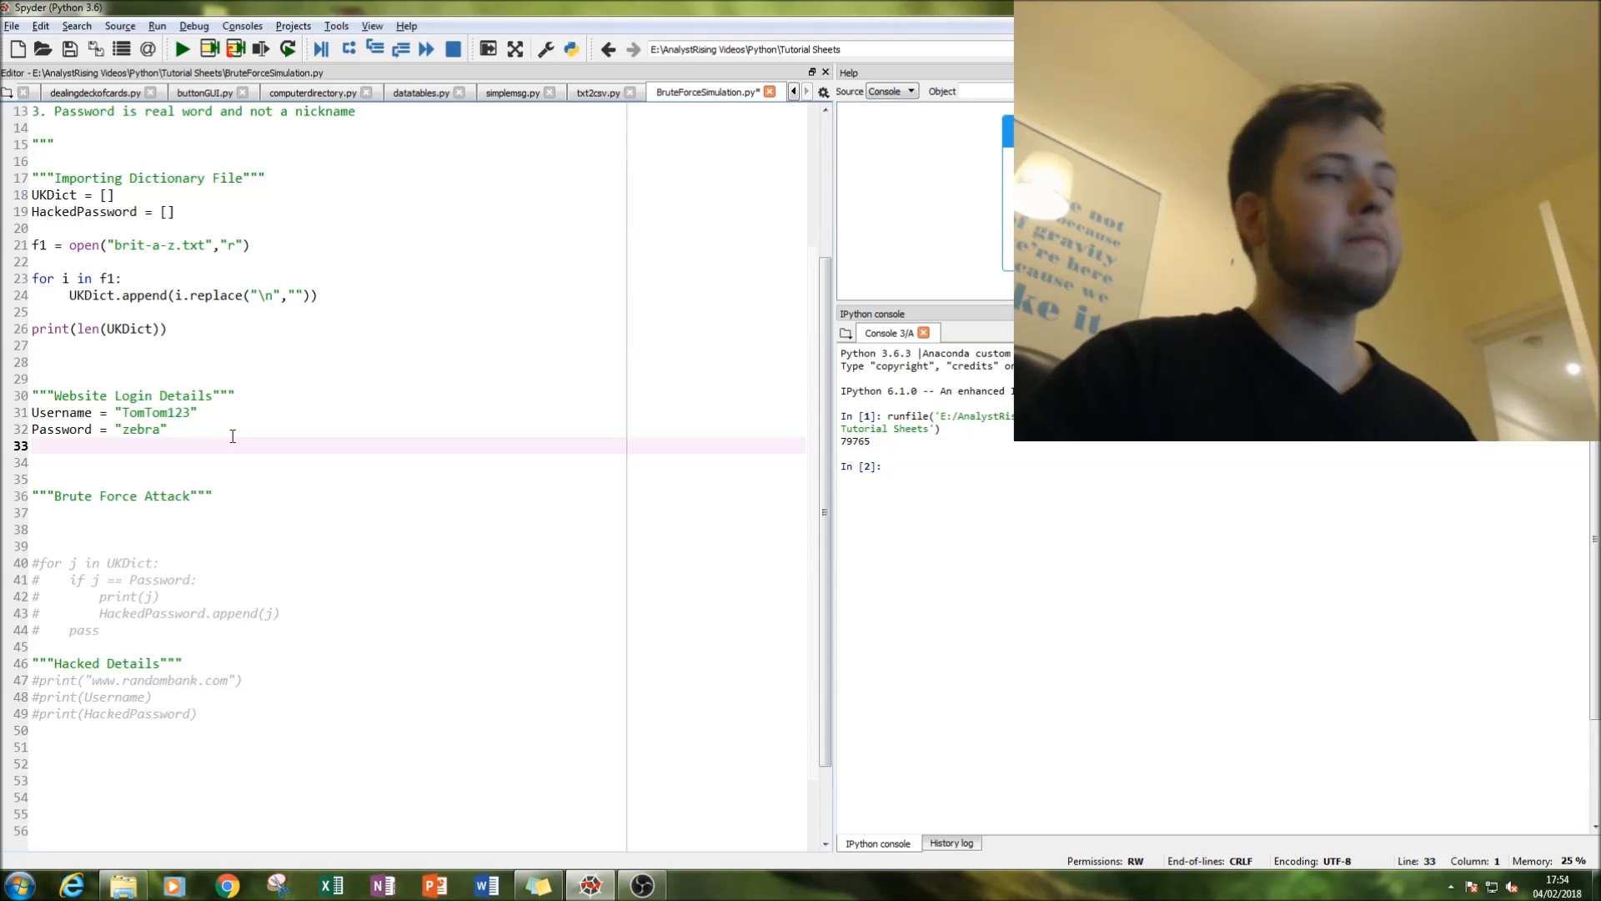
pyautogui.tripleClick(200, 413)
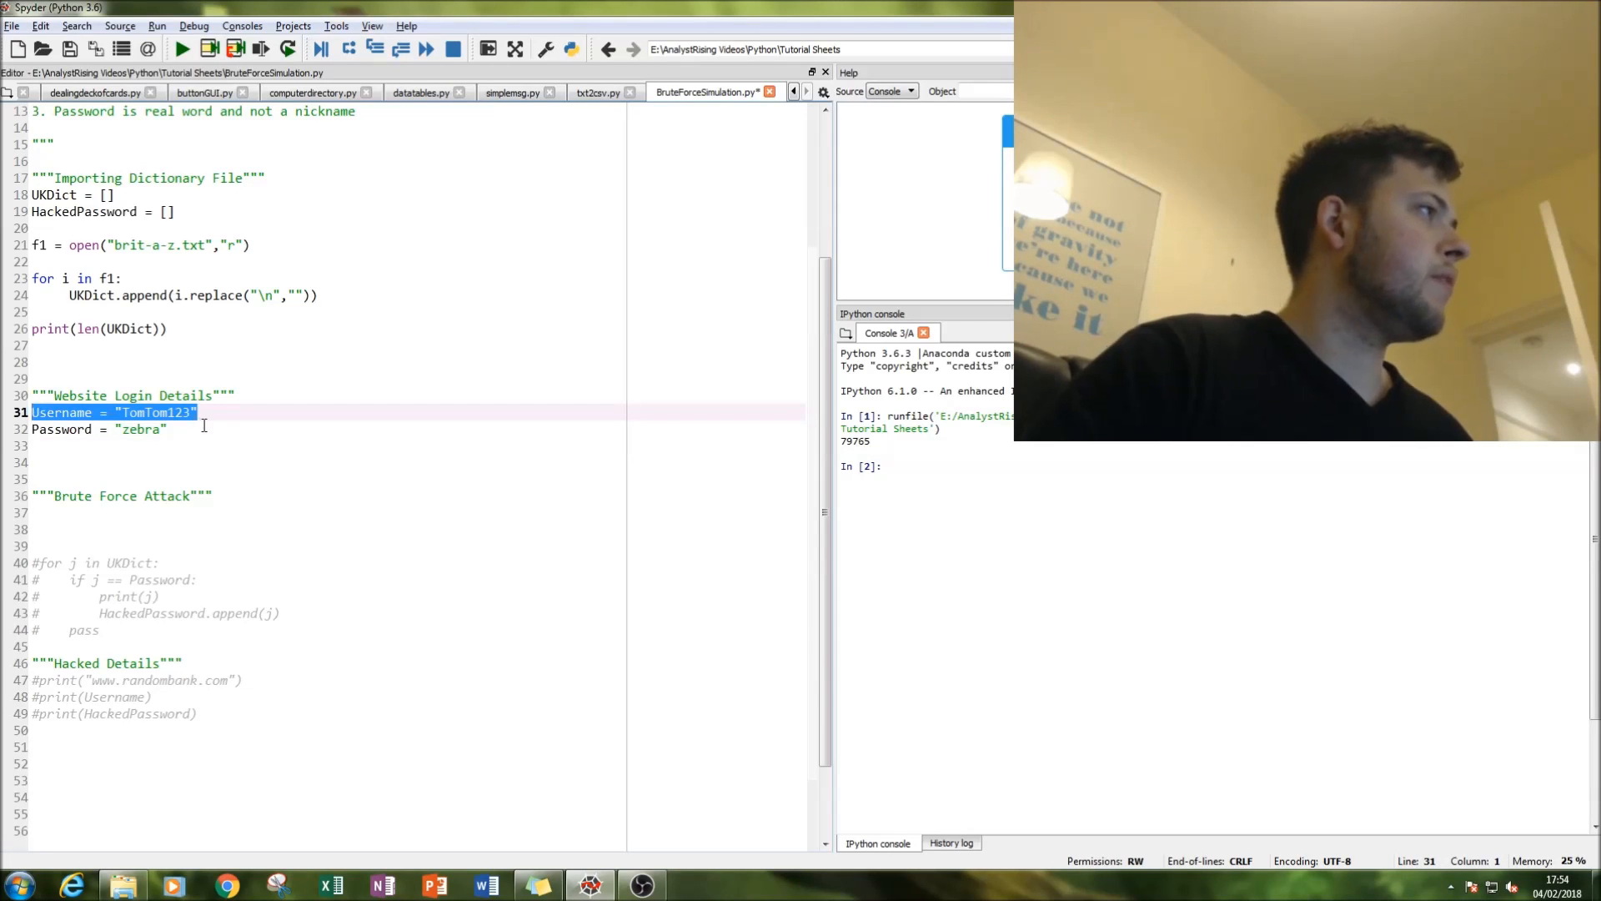
pyautogui.click(176, 429)
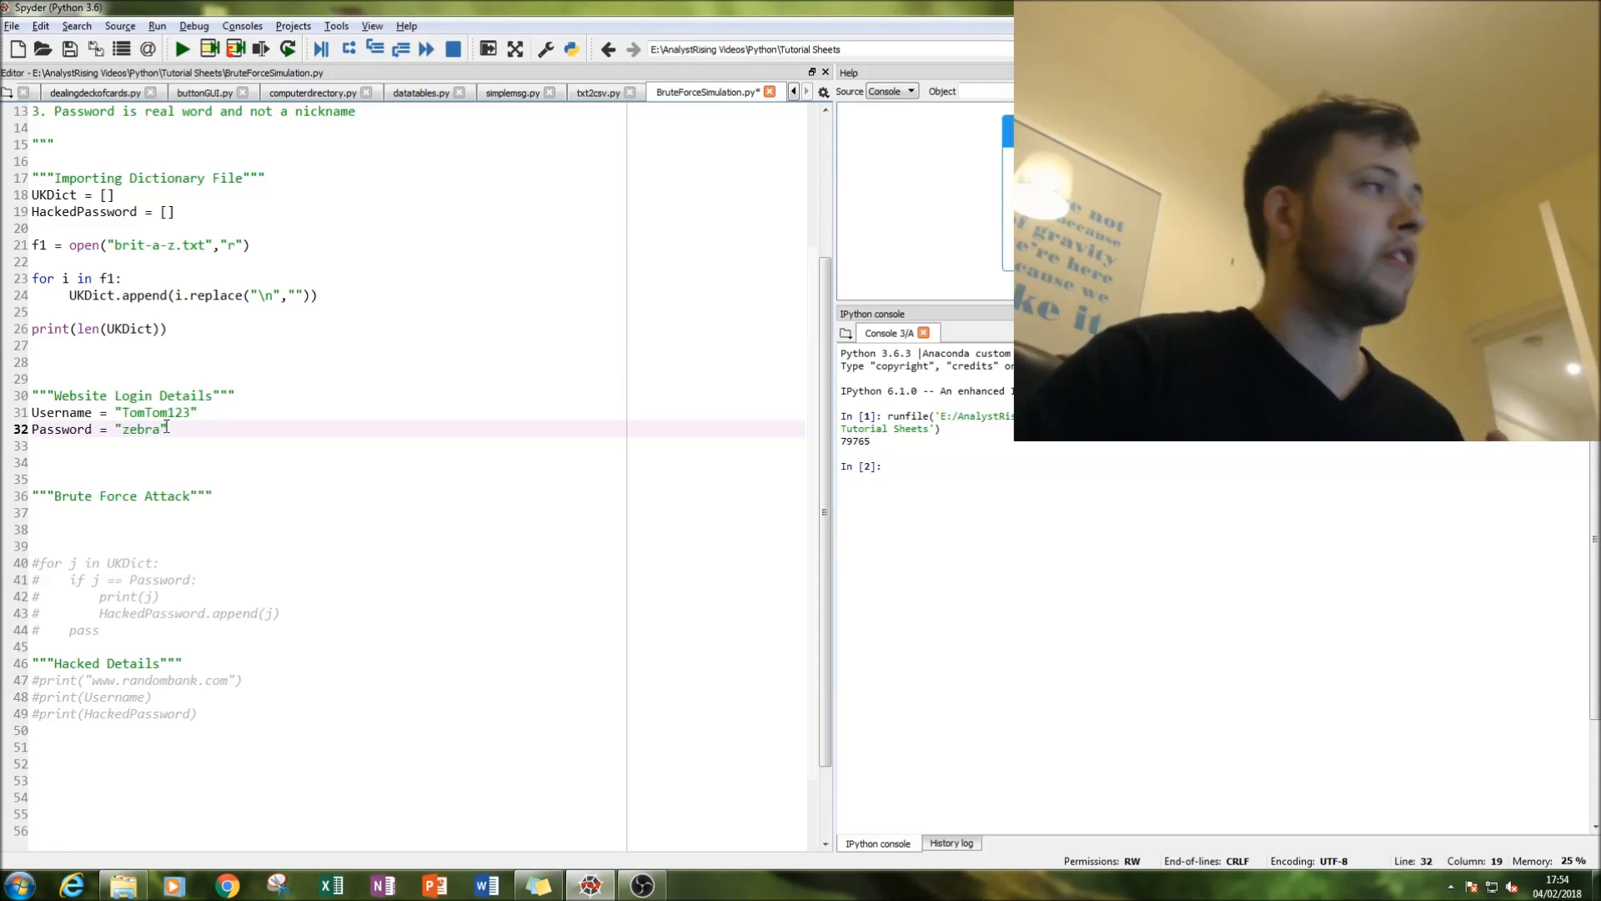
pyautogui.moveTo(167, 429); pyautogui.dragTo(39, 431)
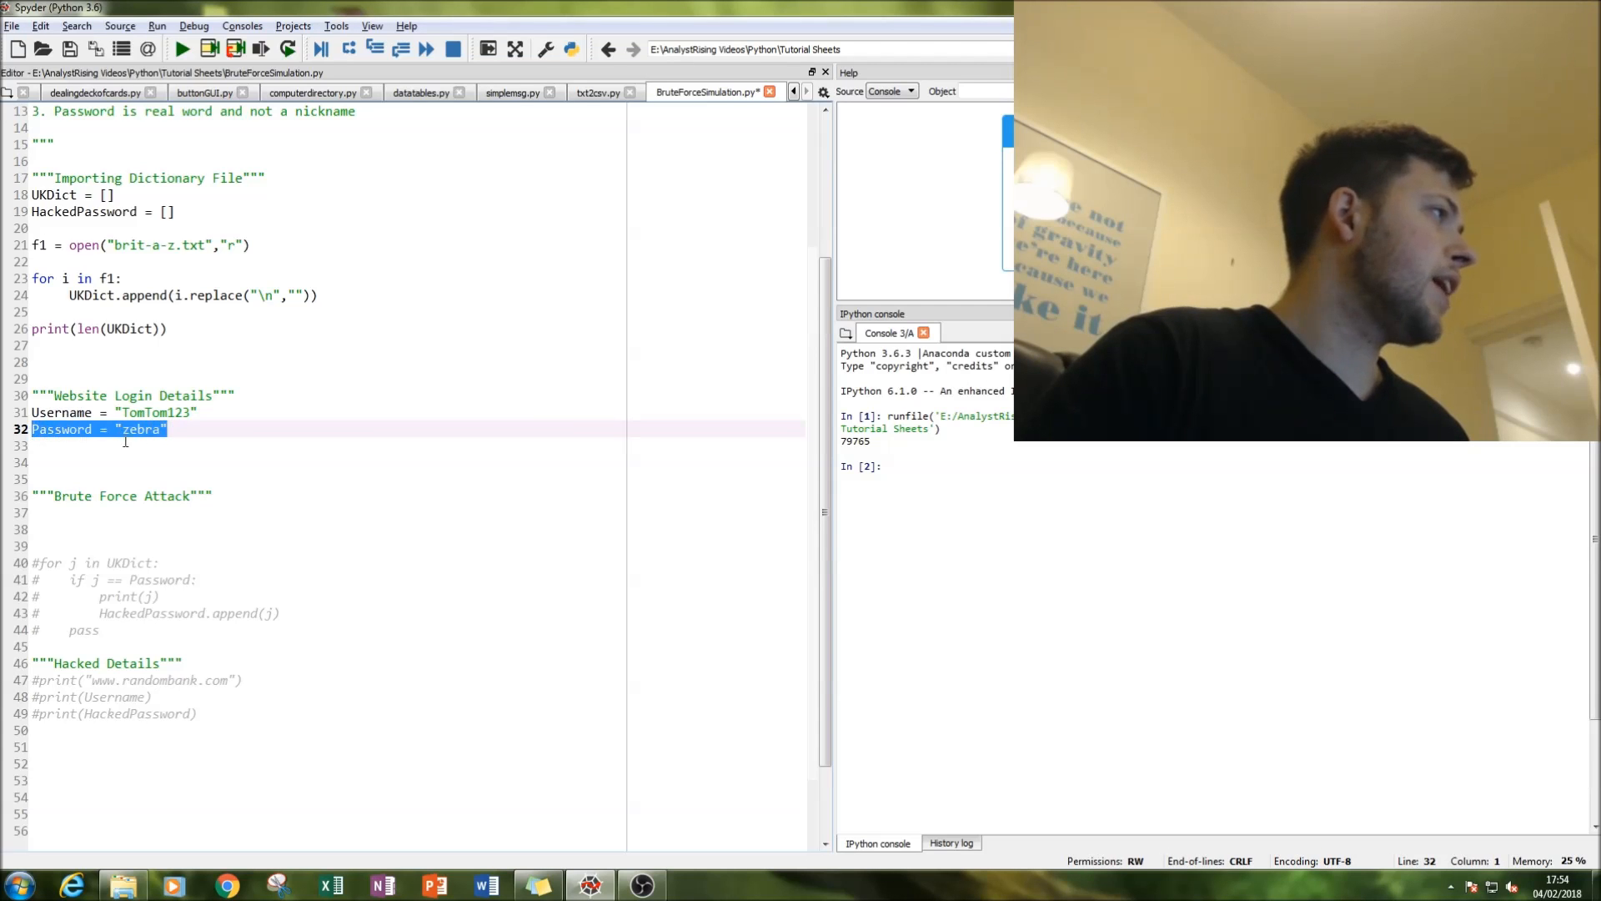
pyautogui.click(170, 429)
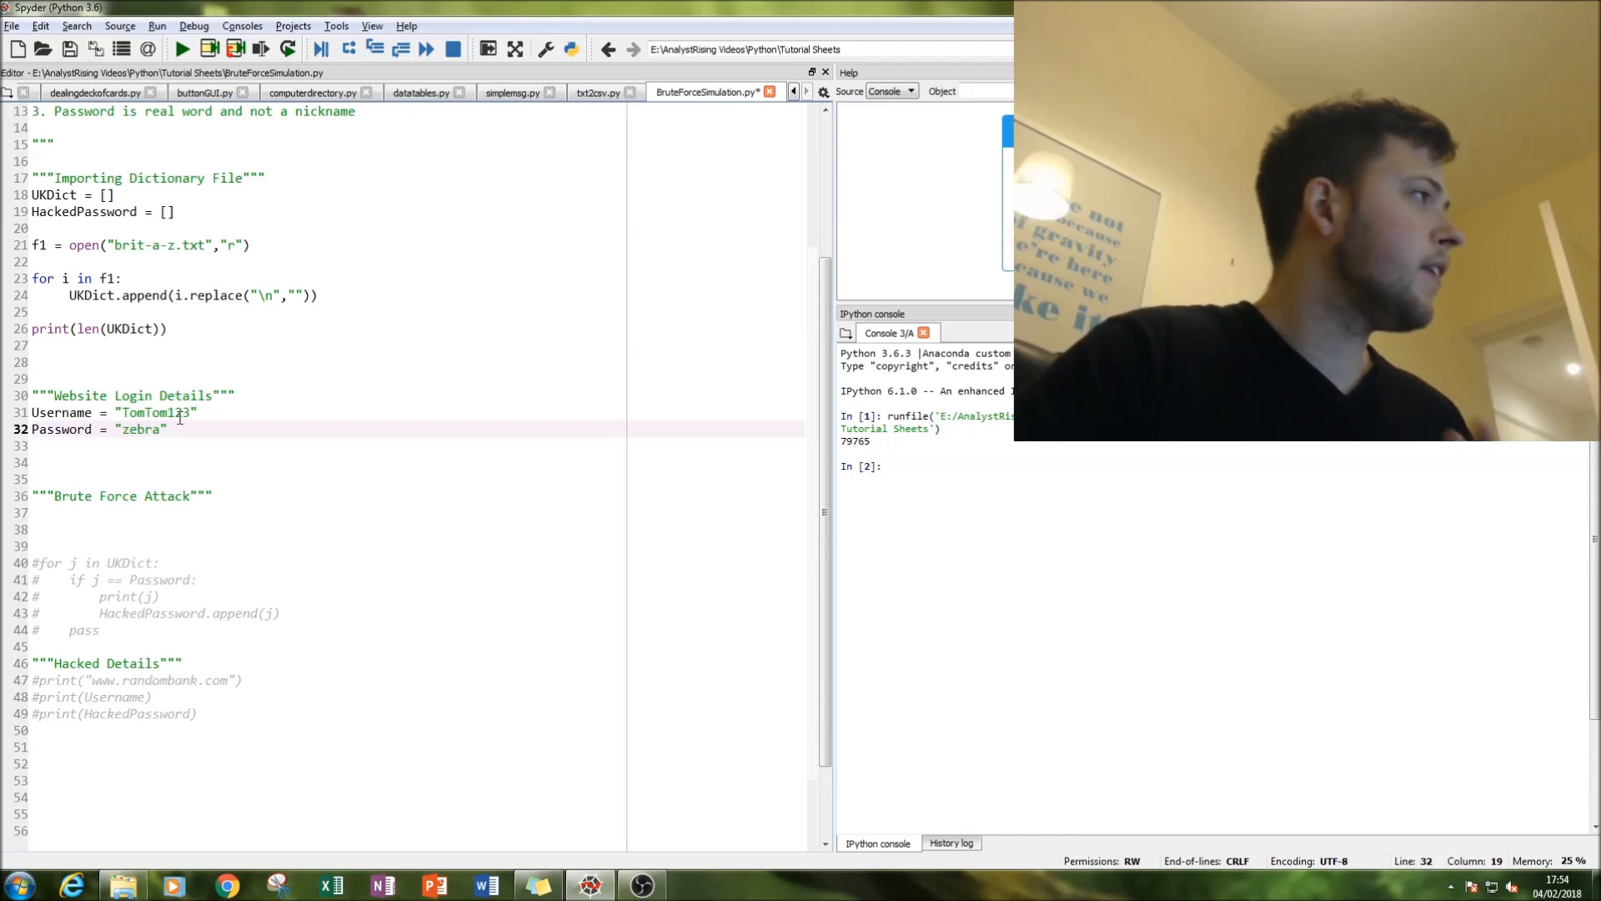
pyautogui.click(164, 430)
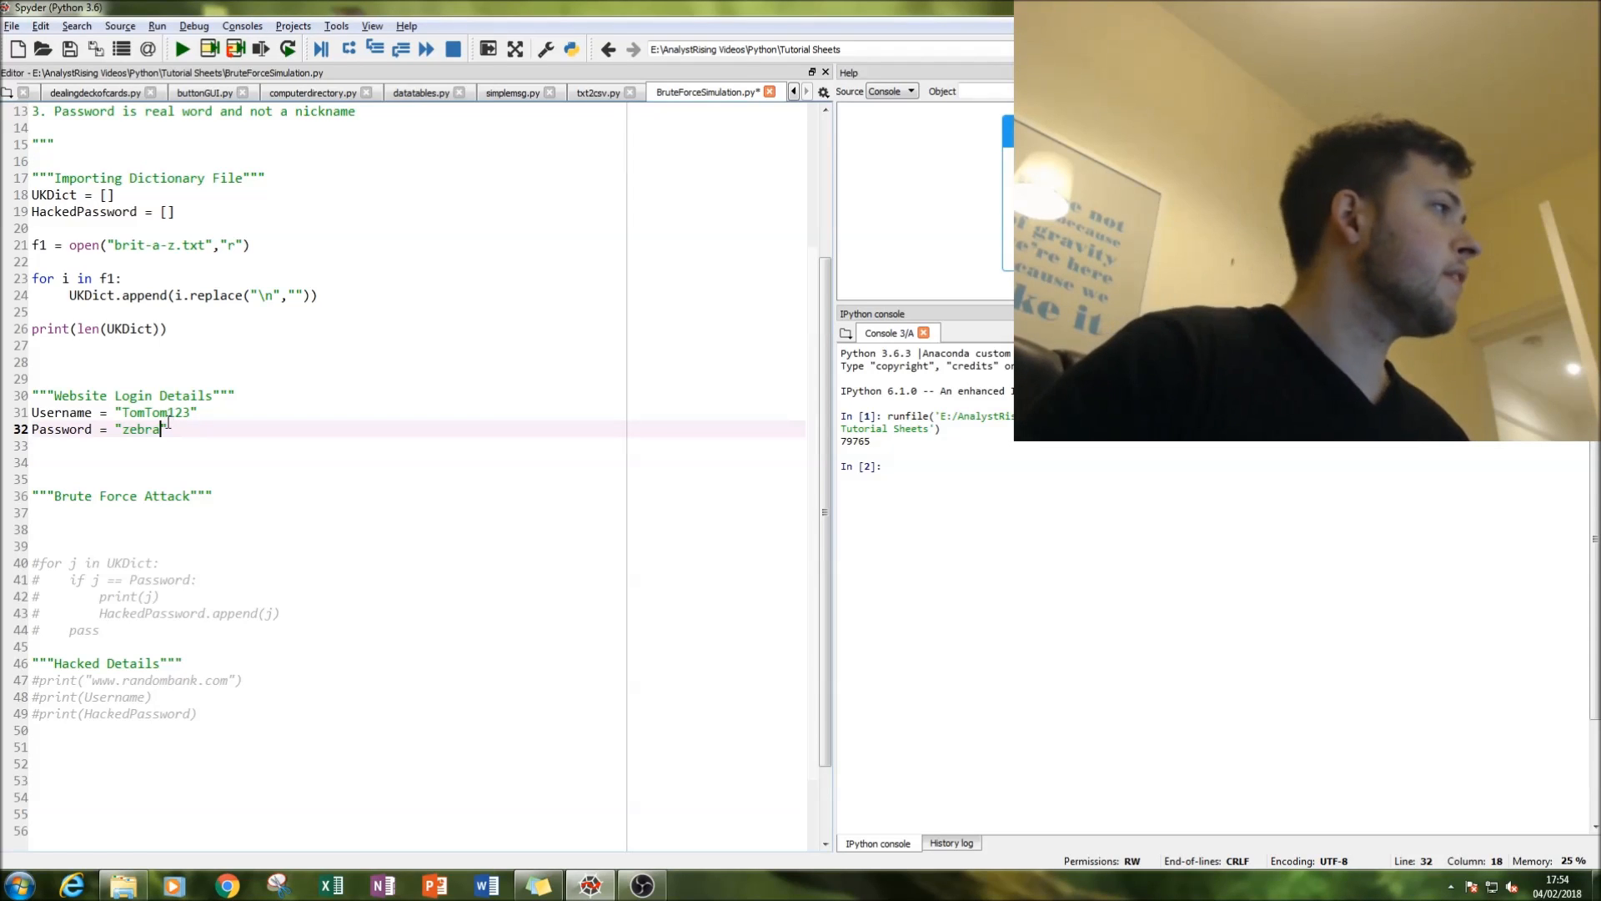
pyautogui.moveTo(156, 429); pyautogui.dragTo(24, 437)
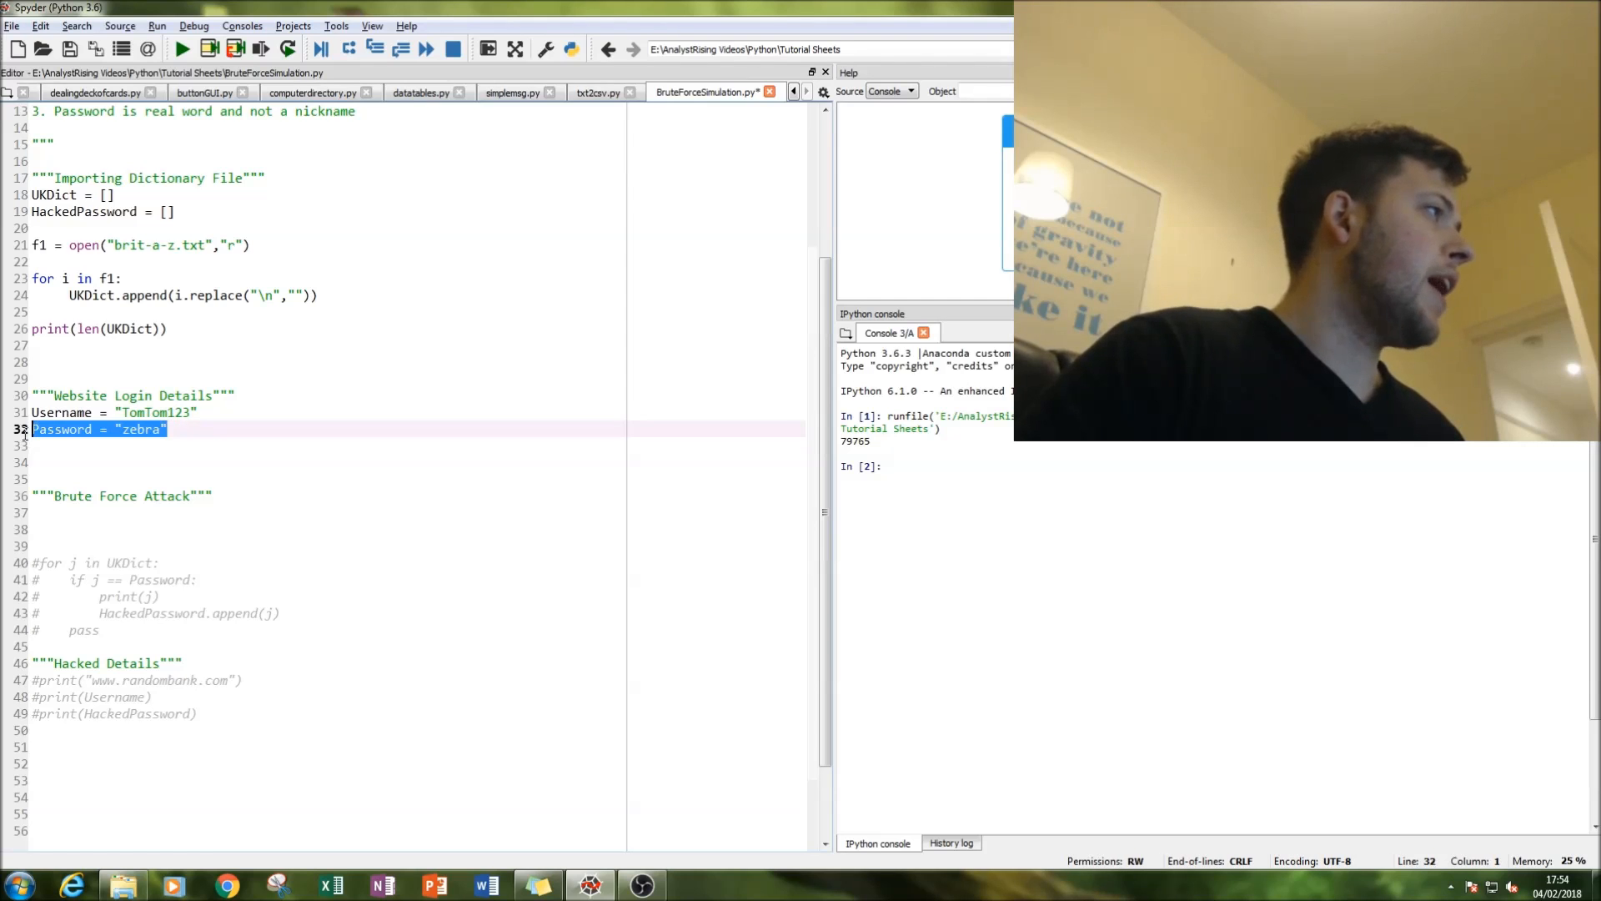
pyautogui.click(144, 429)
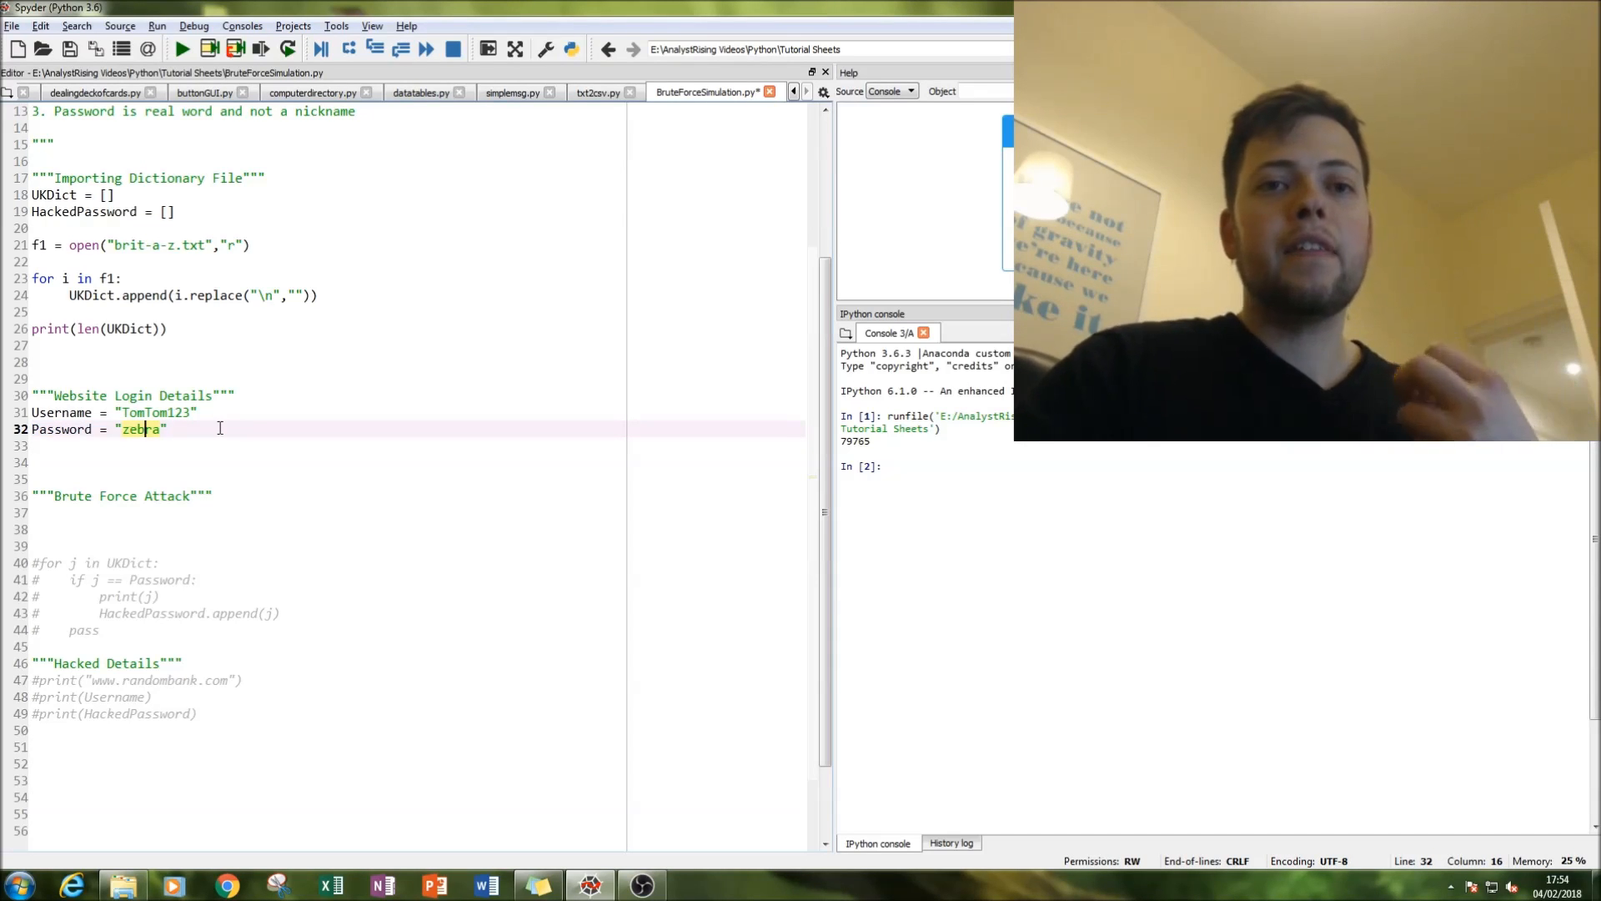
pyautogui.scroll(-1, 188, 450)
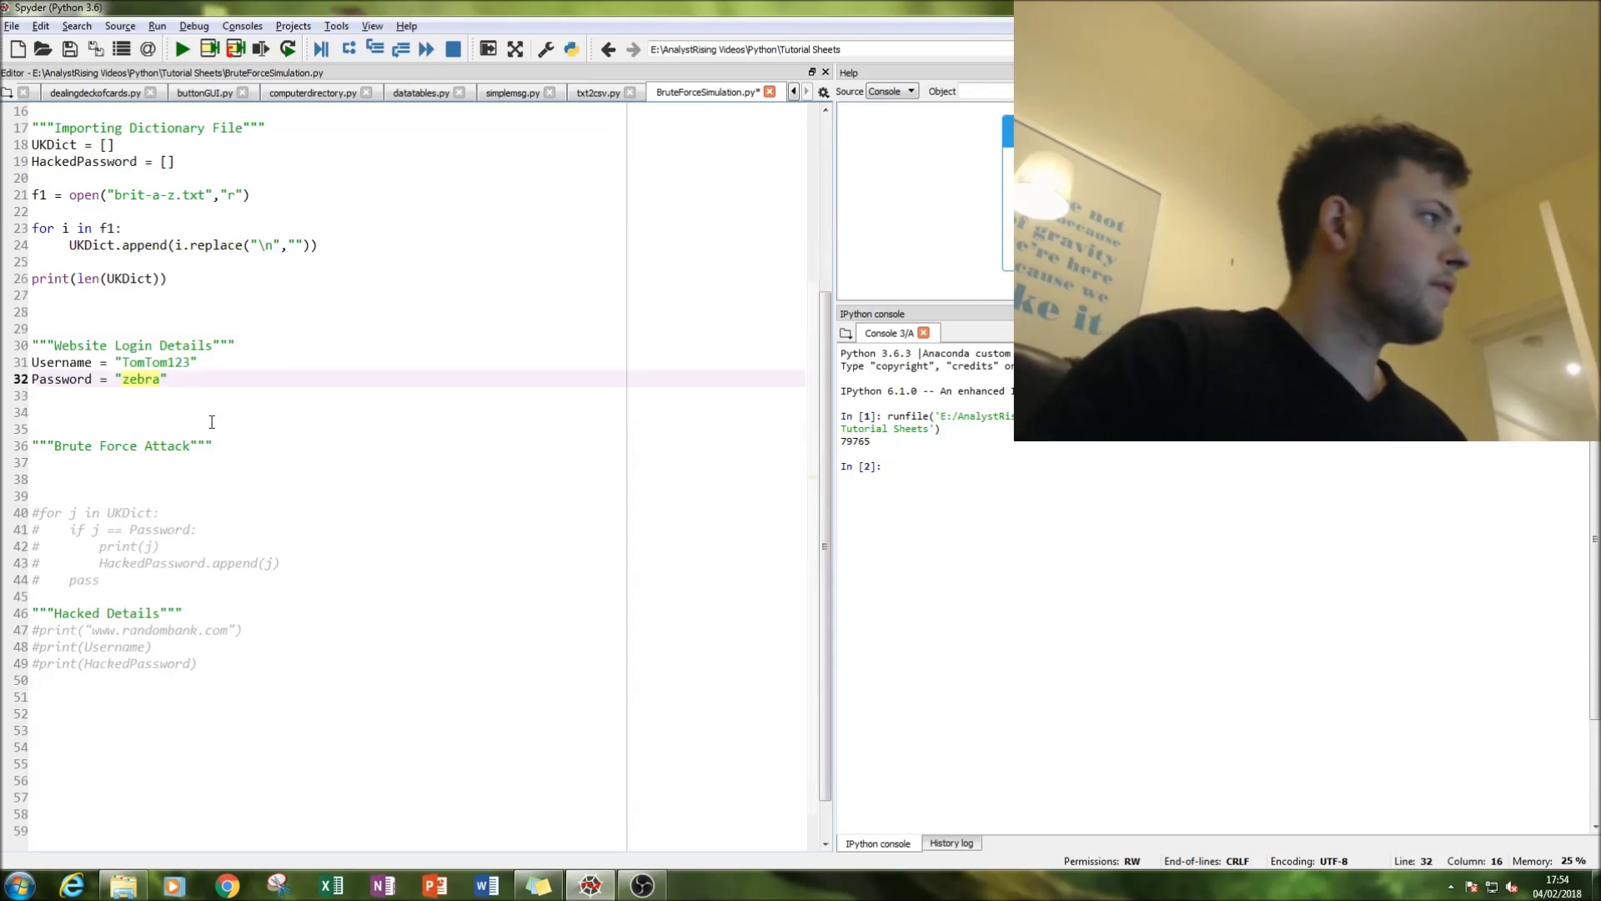
# Delete the two blank lines under the Brute Force Attack heading, then highlight the dictionary import code.
pyautogui.click(40, 462)
pyautogui.press('Delete')
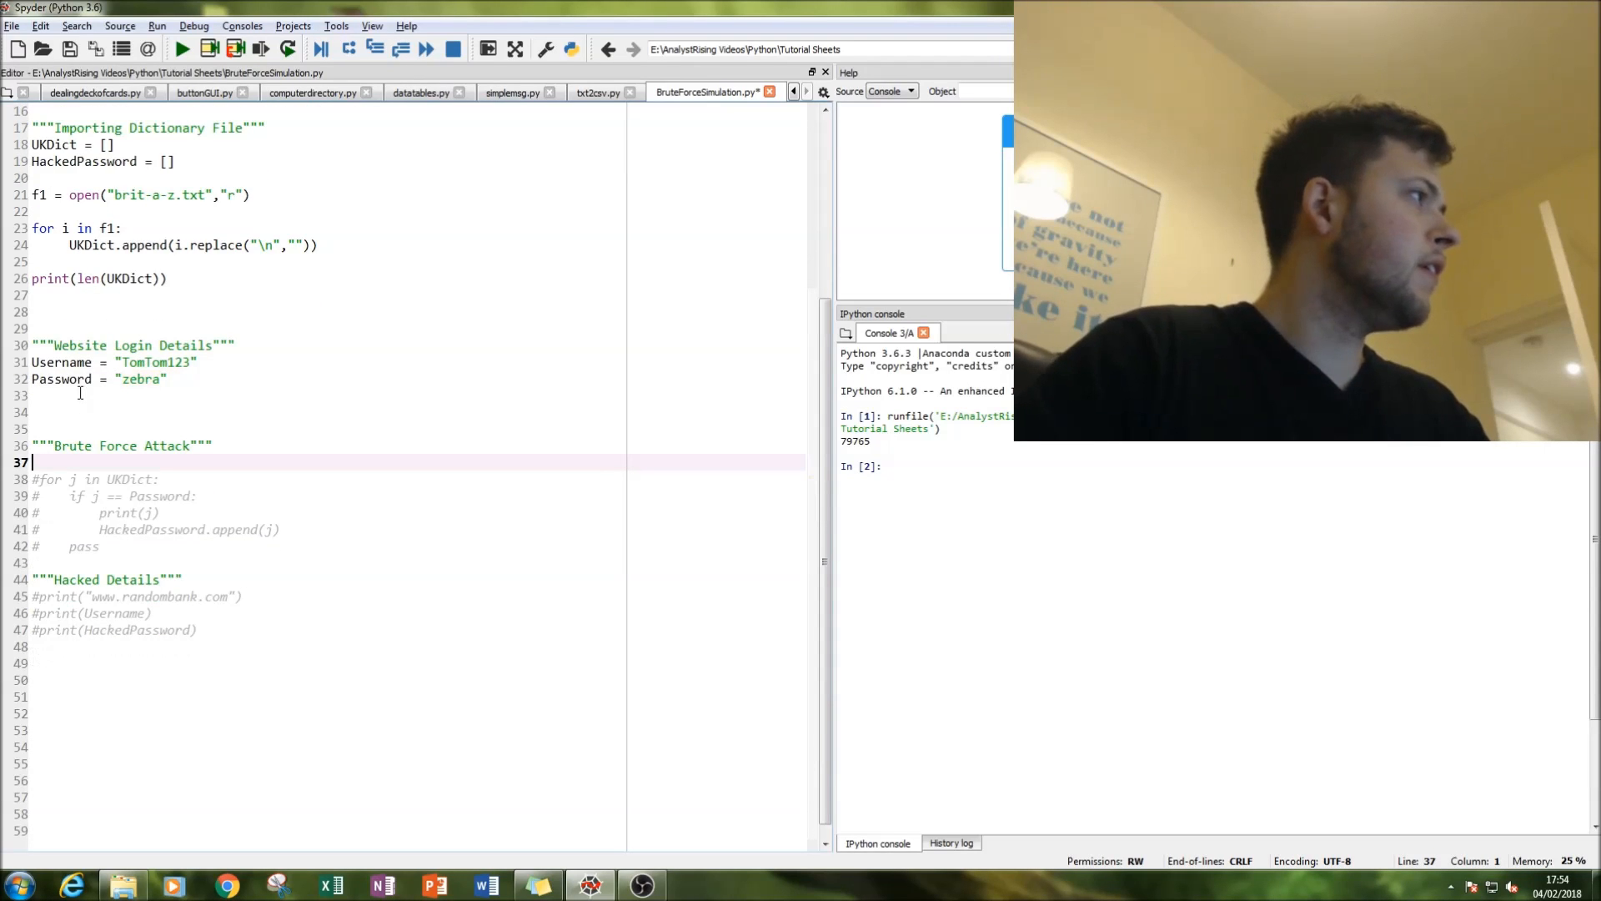
pyautogui.press('Delete')
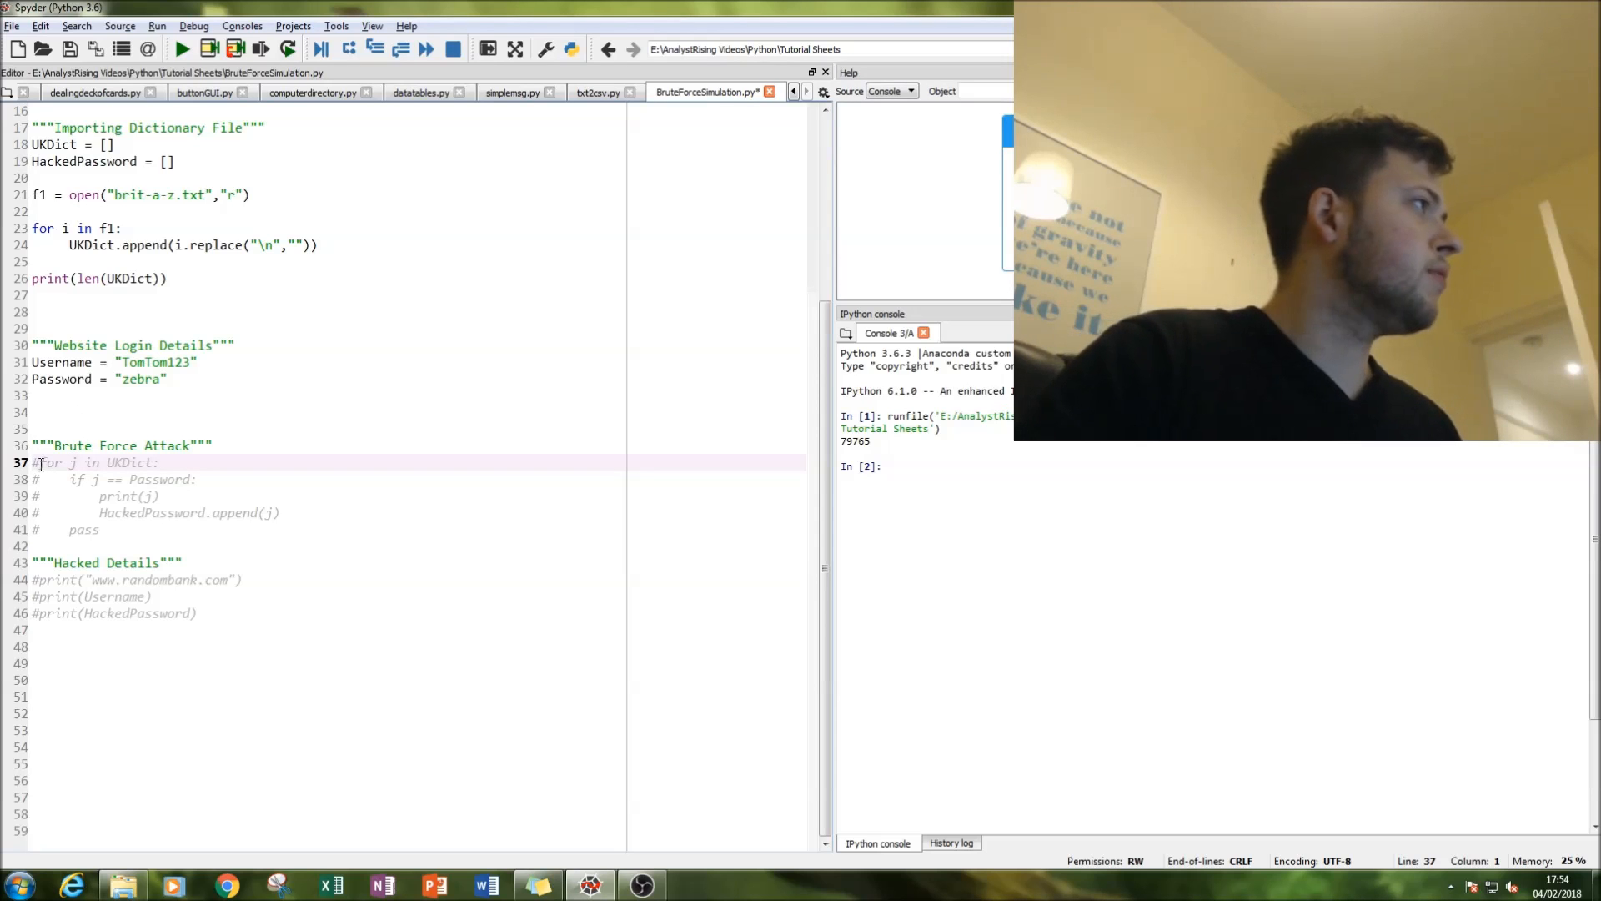
pyautogui.moveTo(167, 279); pyautogui.dragTo(20, 127)
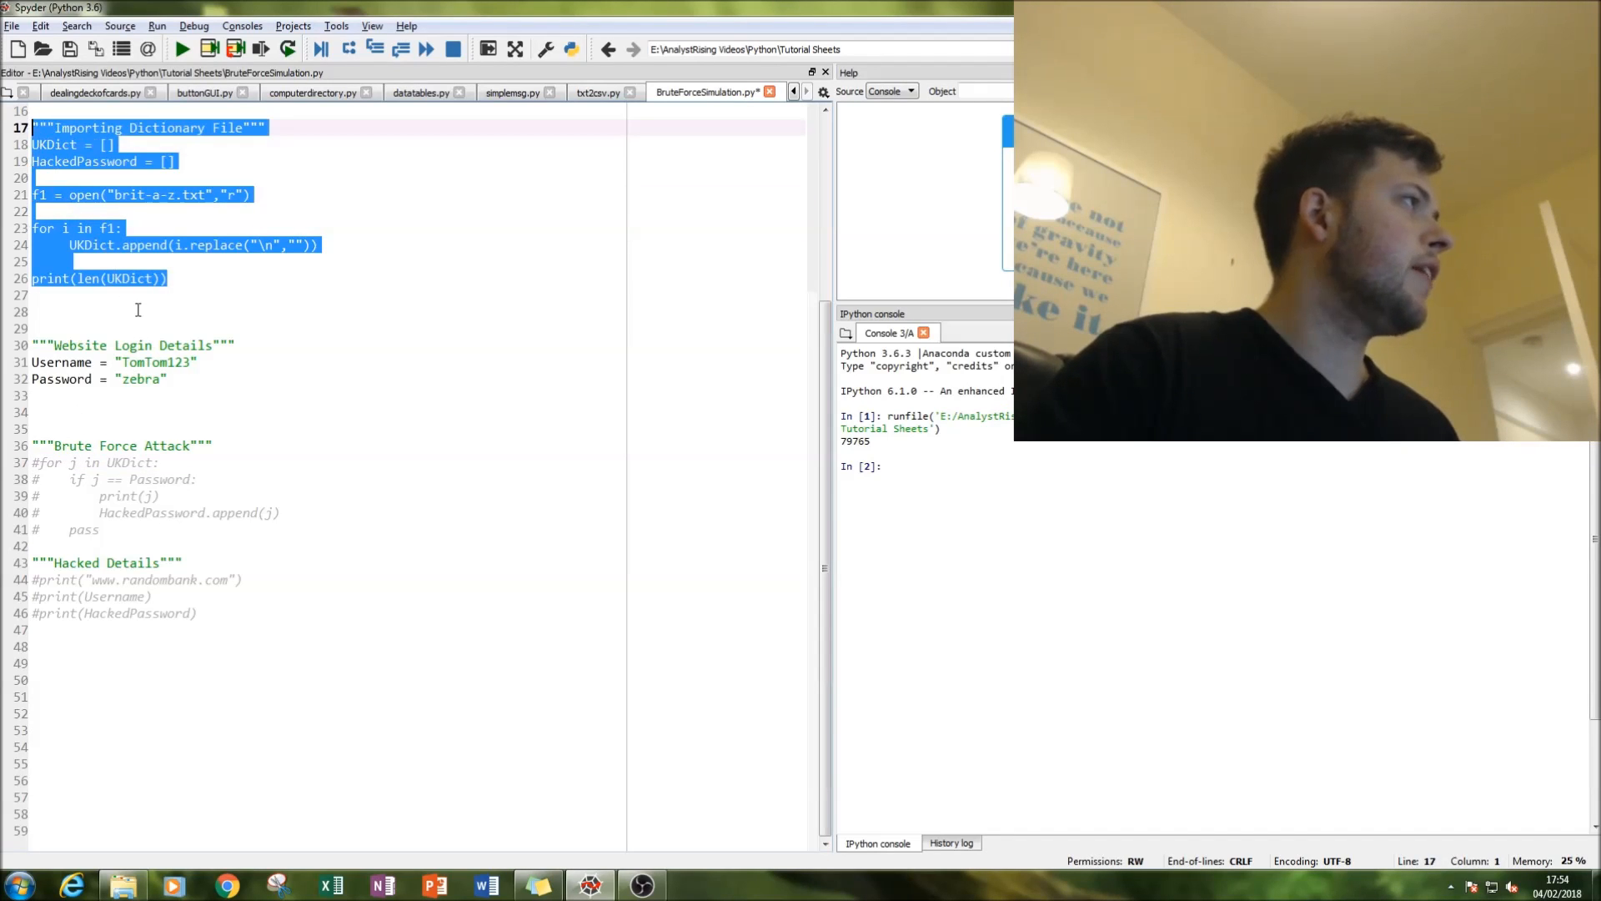
# Uncomment the brute-force loop lines 37–41 while keeping the print(j) line commented out.
pyautogui.moveTo(213, 394); pyautogui.dragTo(32, 328)
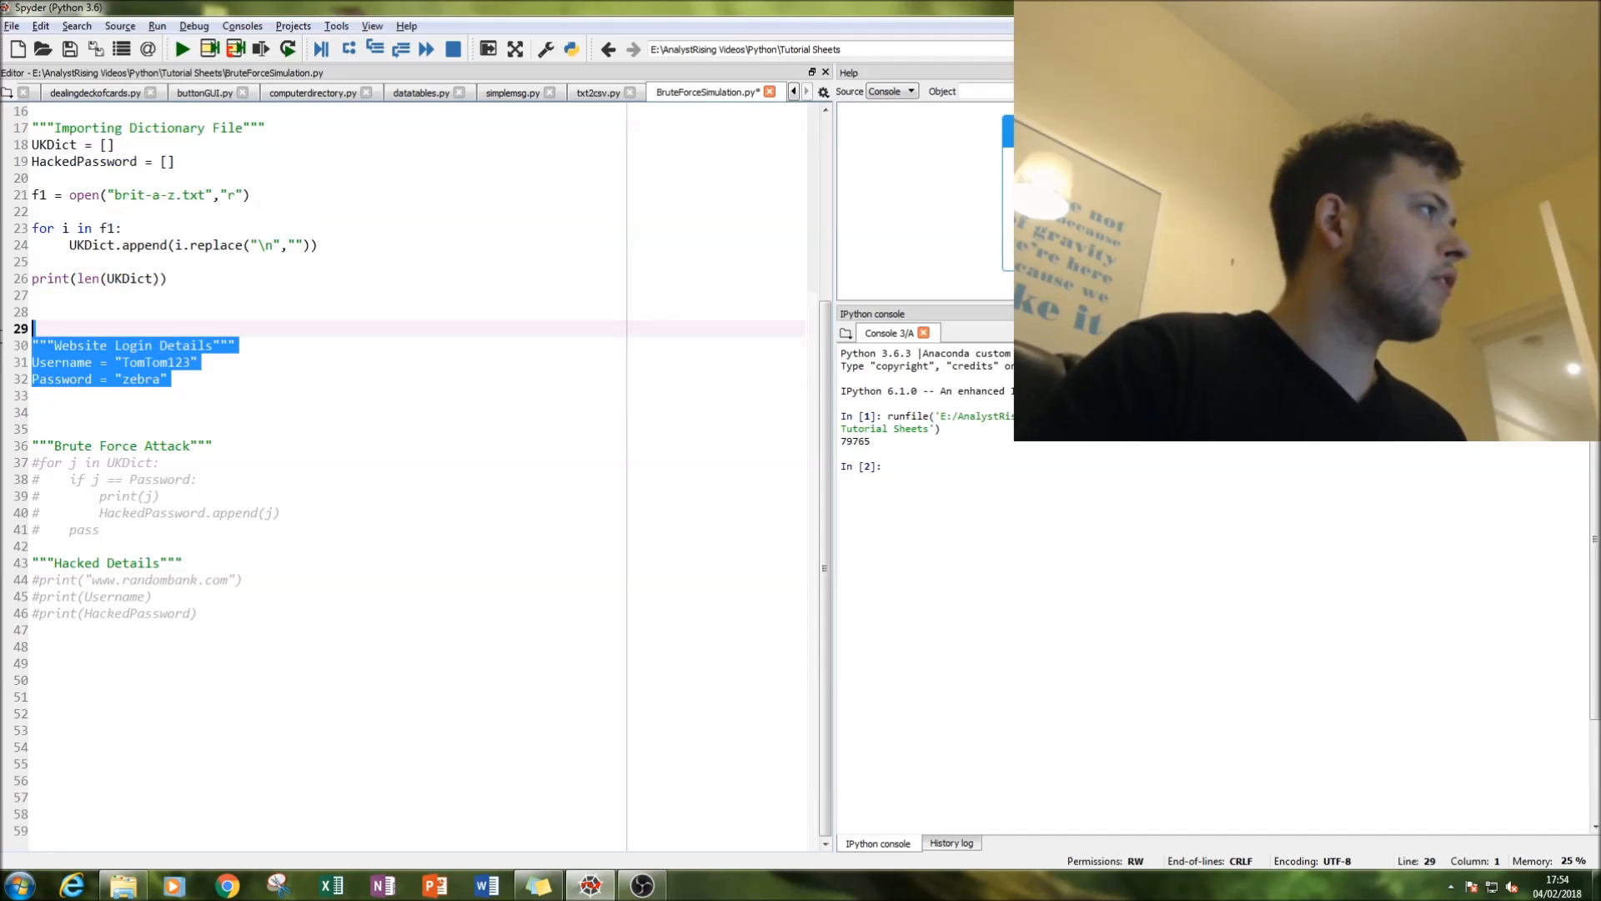
pyautogui.click(39, 462)
pyautogui.press('BackSpace')
pyautogui.press('Down')
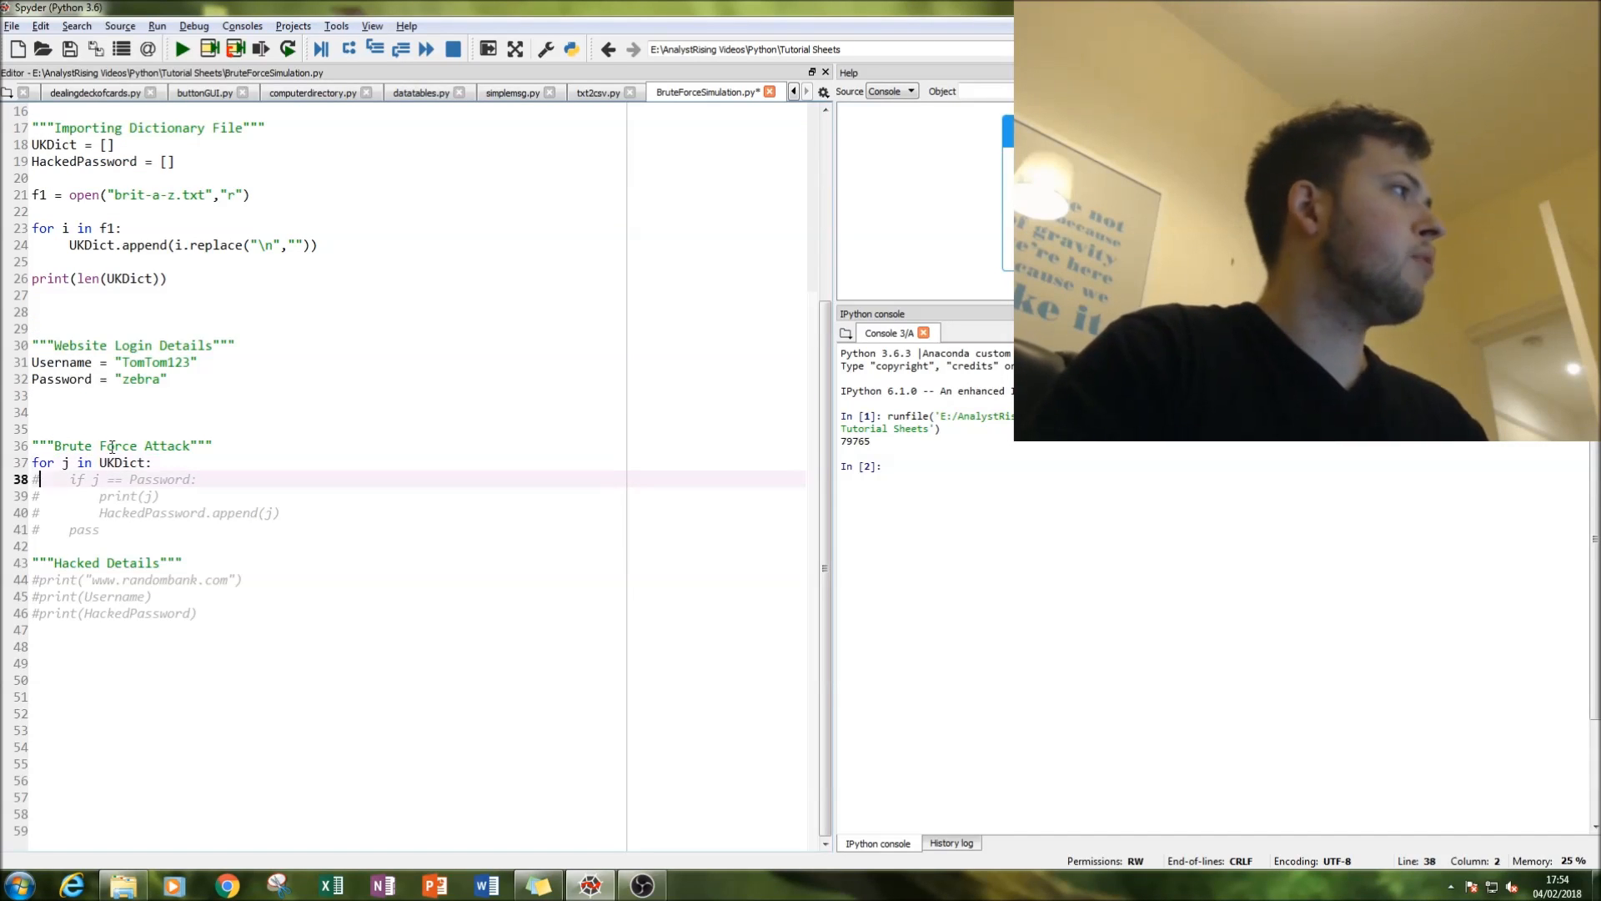
pyautogui.press('Delete')
pyautogui.press('Down')
pyautogui.press('Delete')
pyautogui.press('Down')
pyautogui.press('Delete')
pyautogui.press('Down')
pyautogui.press('Delete')
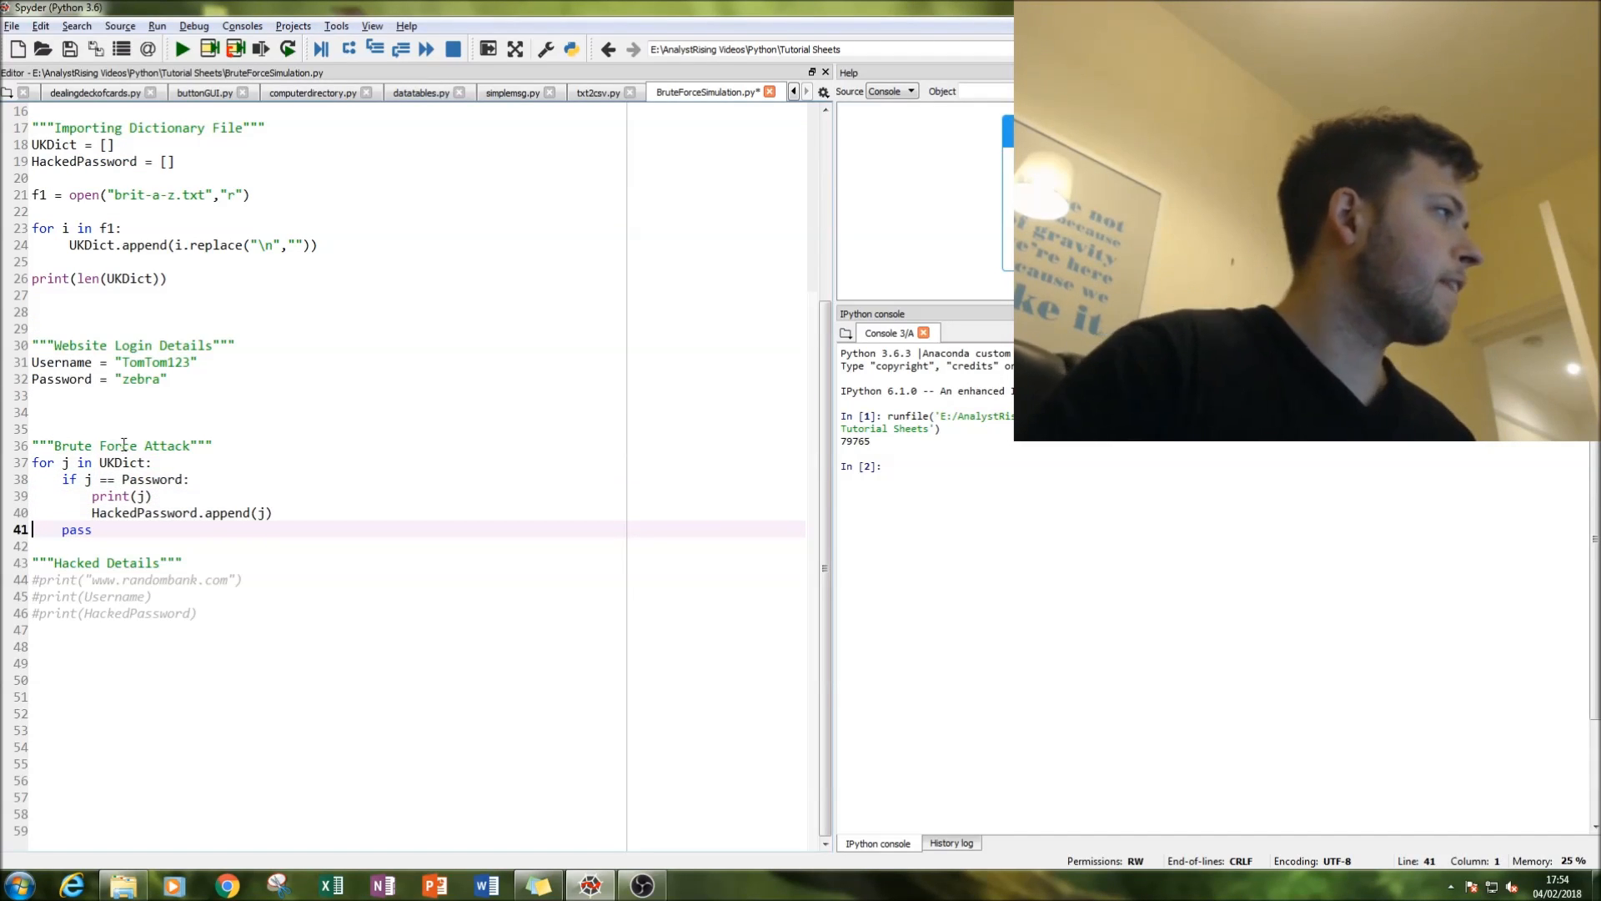
pyautogui.click(39, 497)
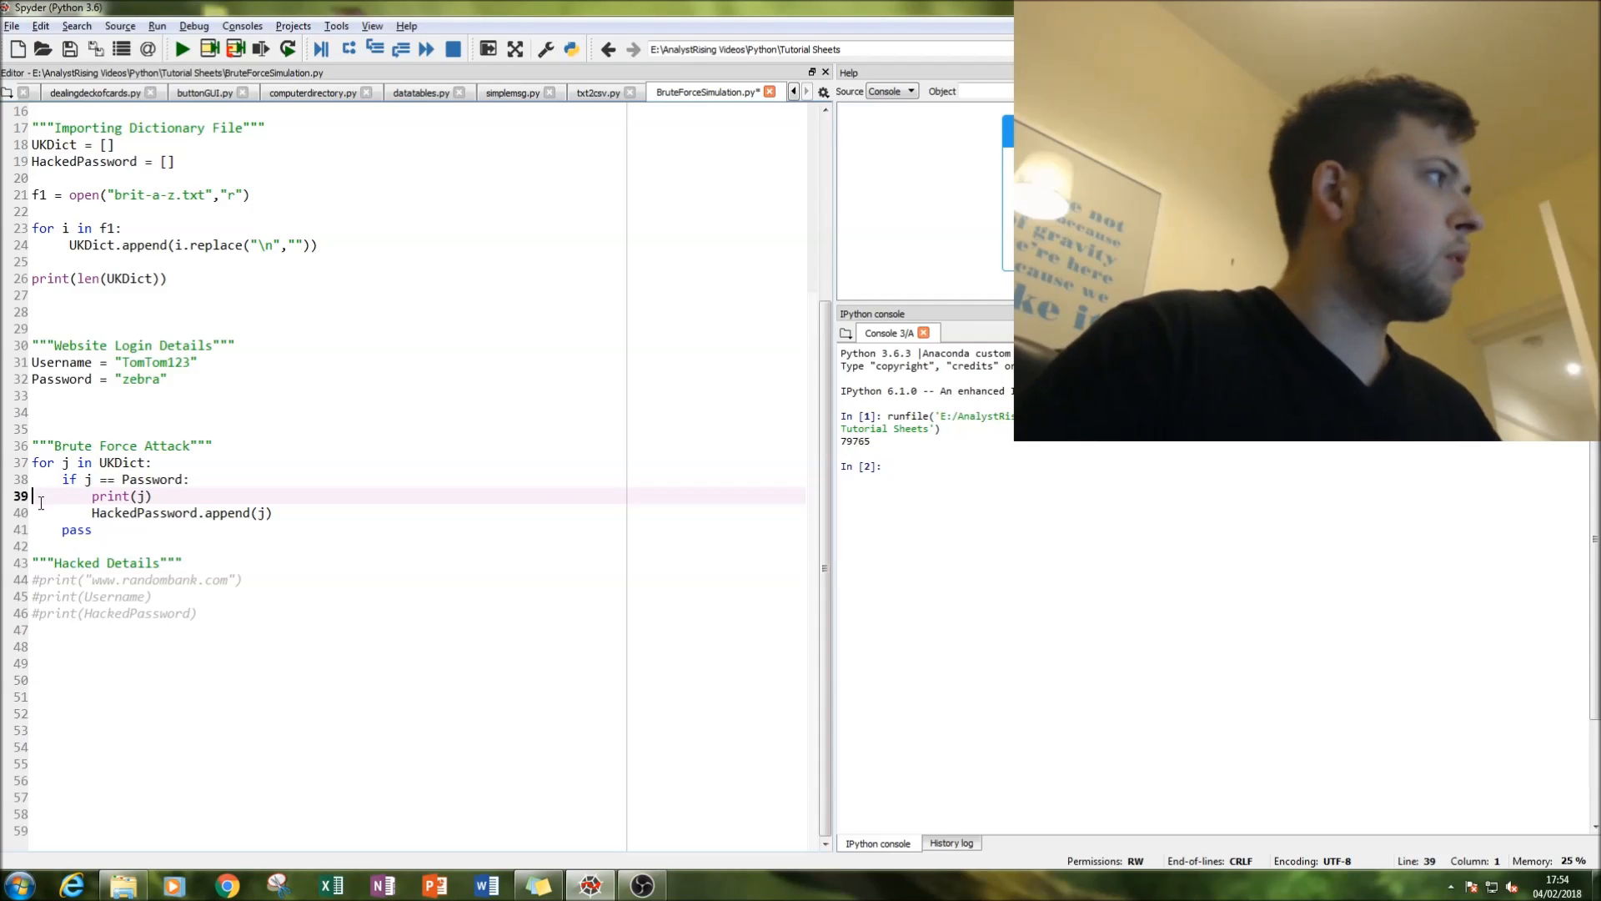
pyautogui.write('#')
pyautogui.click(33, 463)
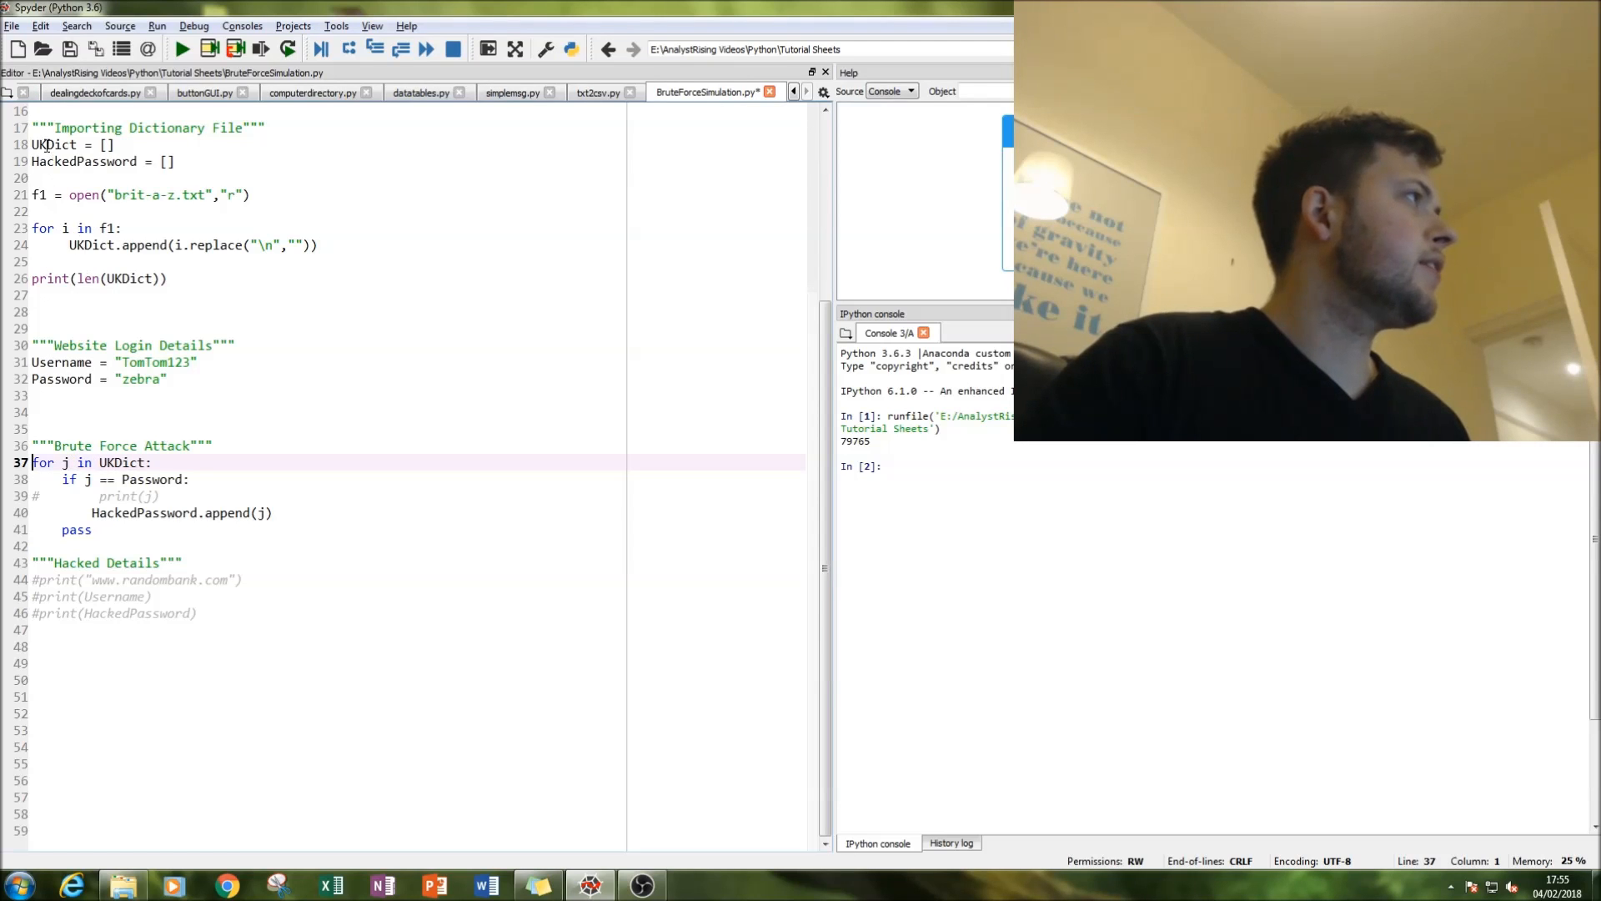
# Point out the empty UKDict list, the Password comparison matching 'zebra' and the HackedPassword append line.
pyautogui.moveTo(33, 144); pyautogui.dragTo(111, 146)
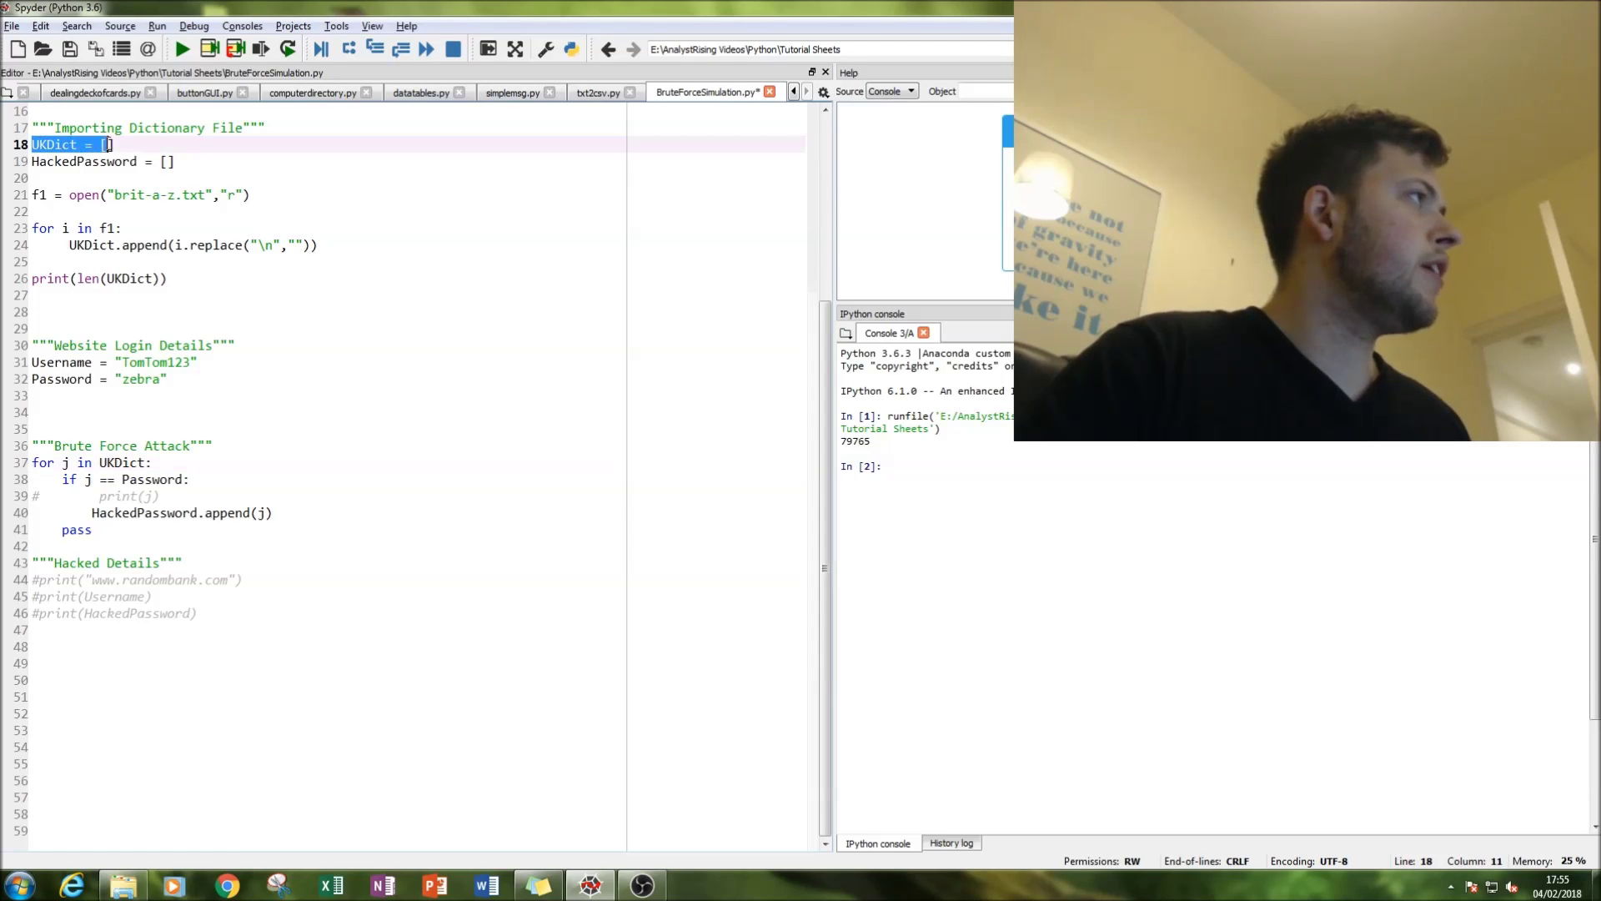
pyautogui.click(129, 479)
pyautogui.click(133, 378)
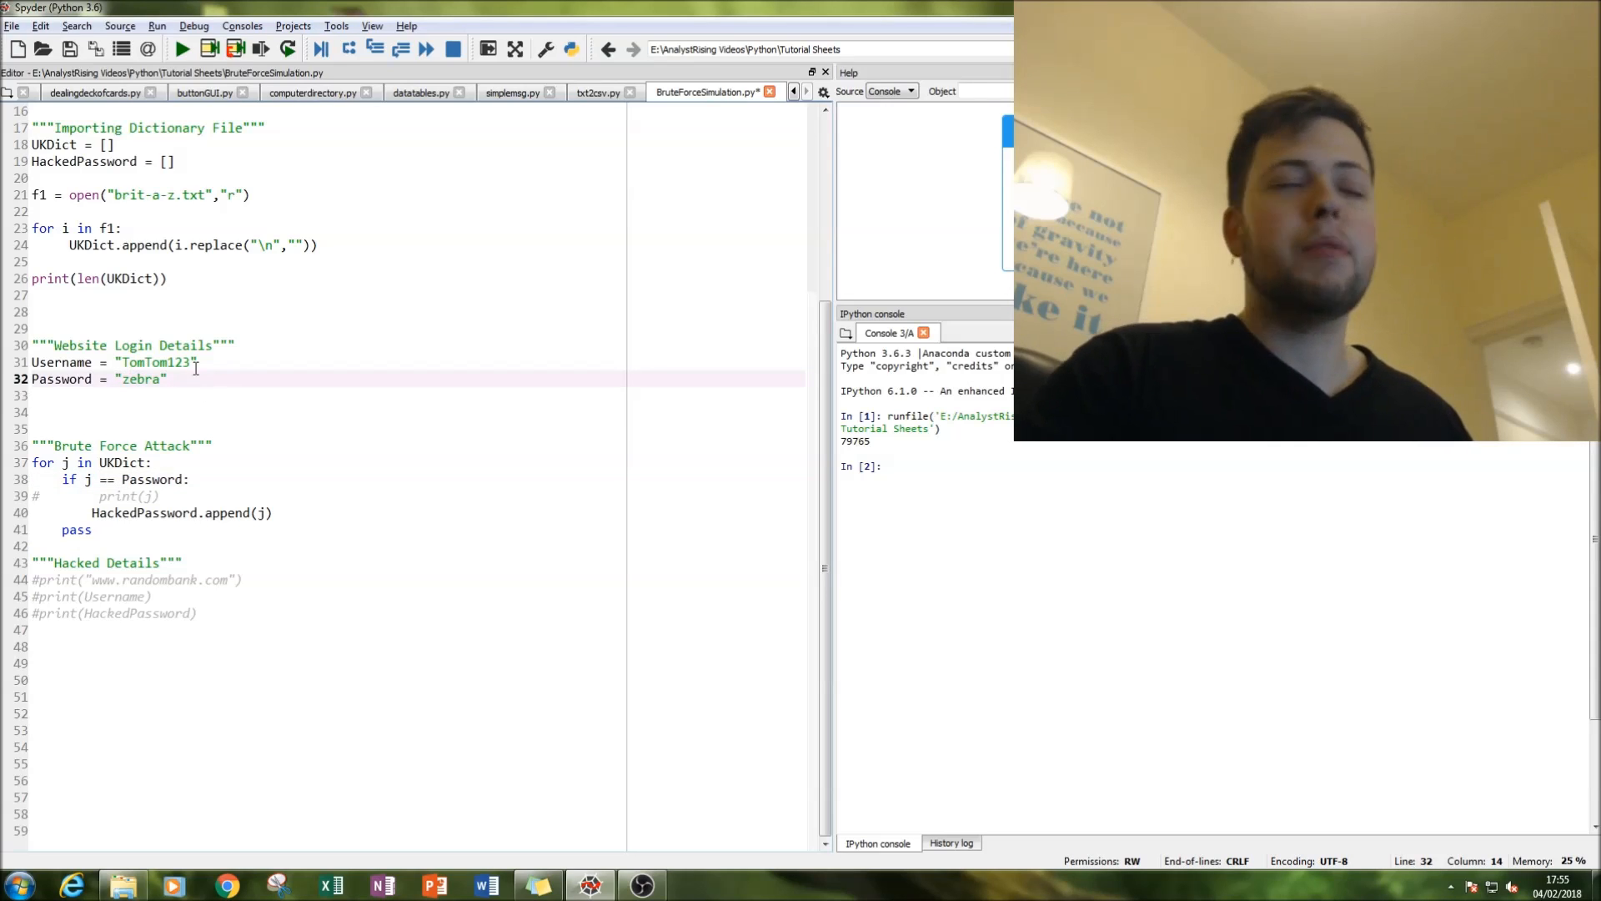
pyautogui.click(152, 480)
pyautogui.moveTo(129, 496)
pyautogui.mouseDown()
pyautogui.moveTo(85, 513)
pyautogui.moveTo(91, 477)
pyautogui.mouseUp()
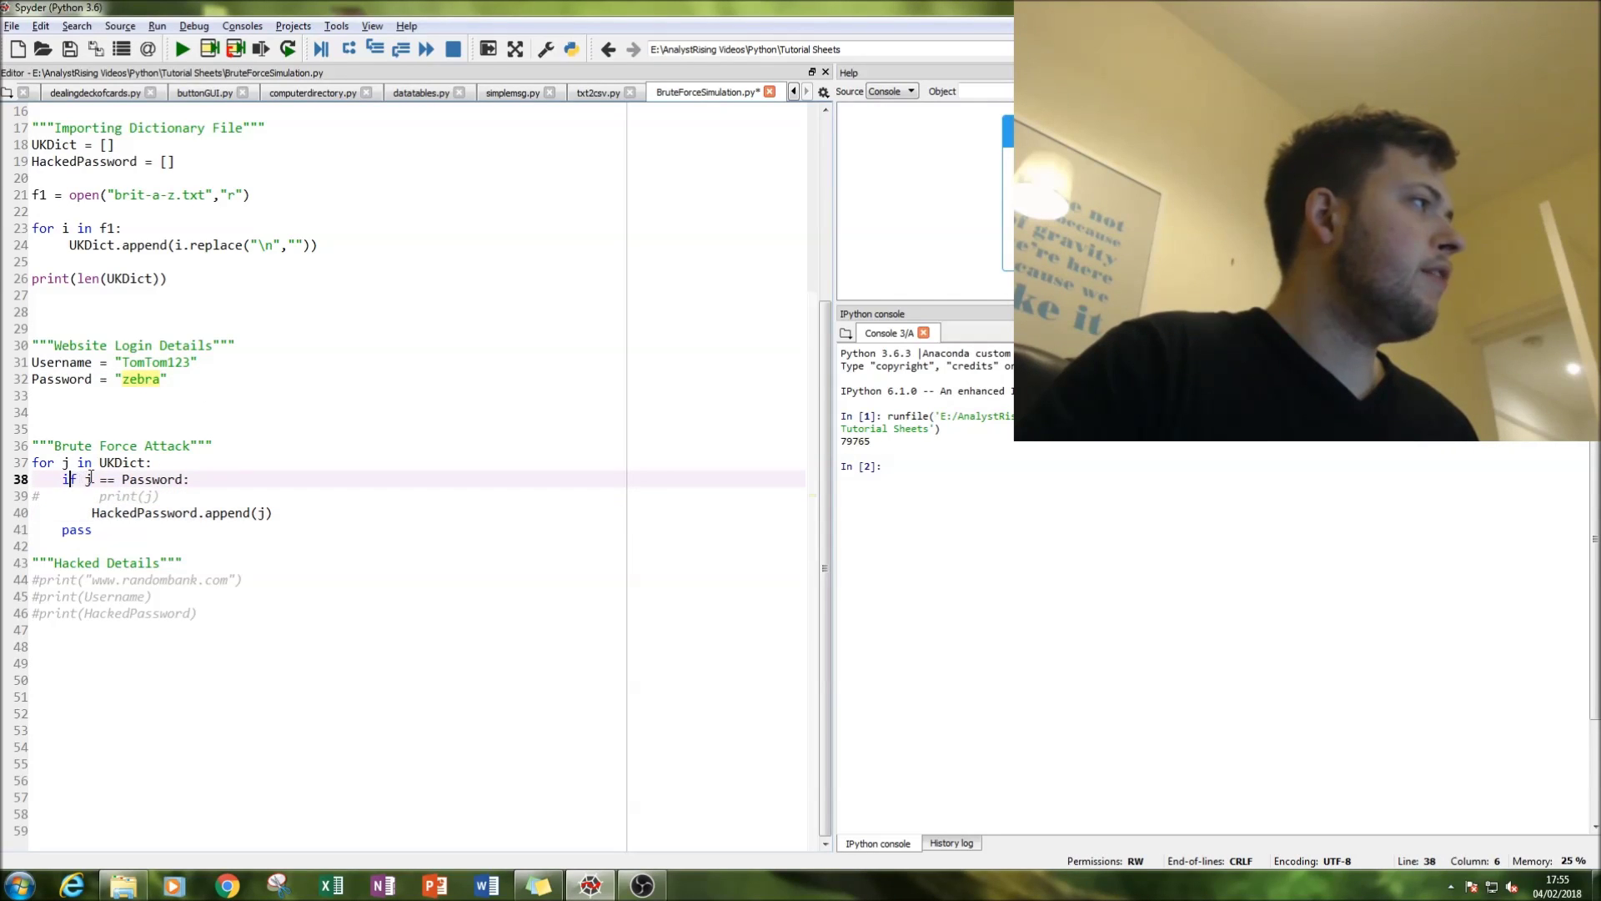
pyautogui.click(147, 477)
pyautogui.click(92, 513)
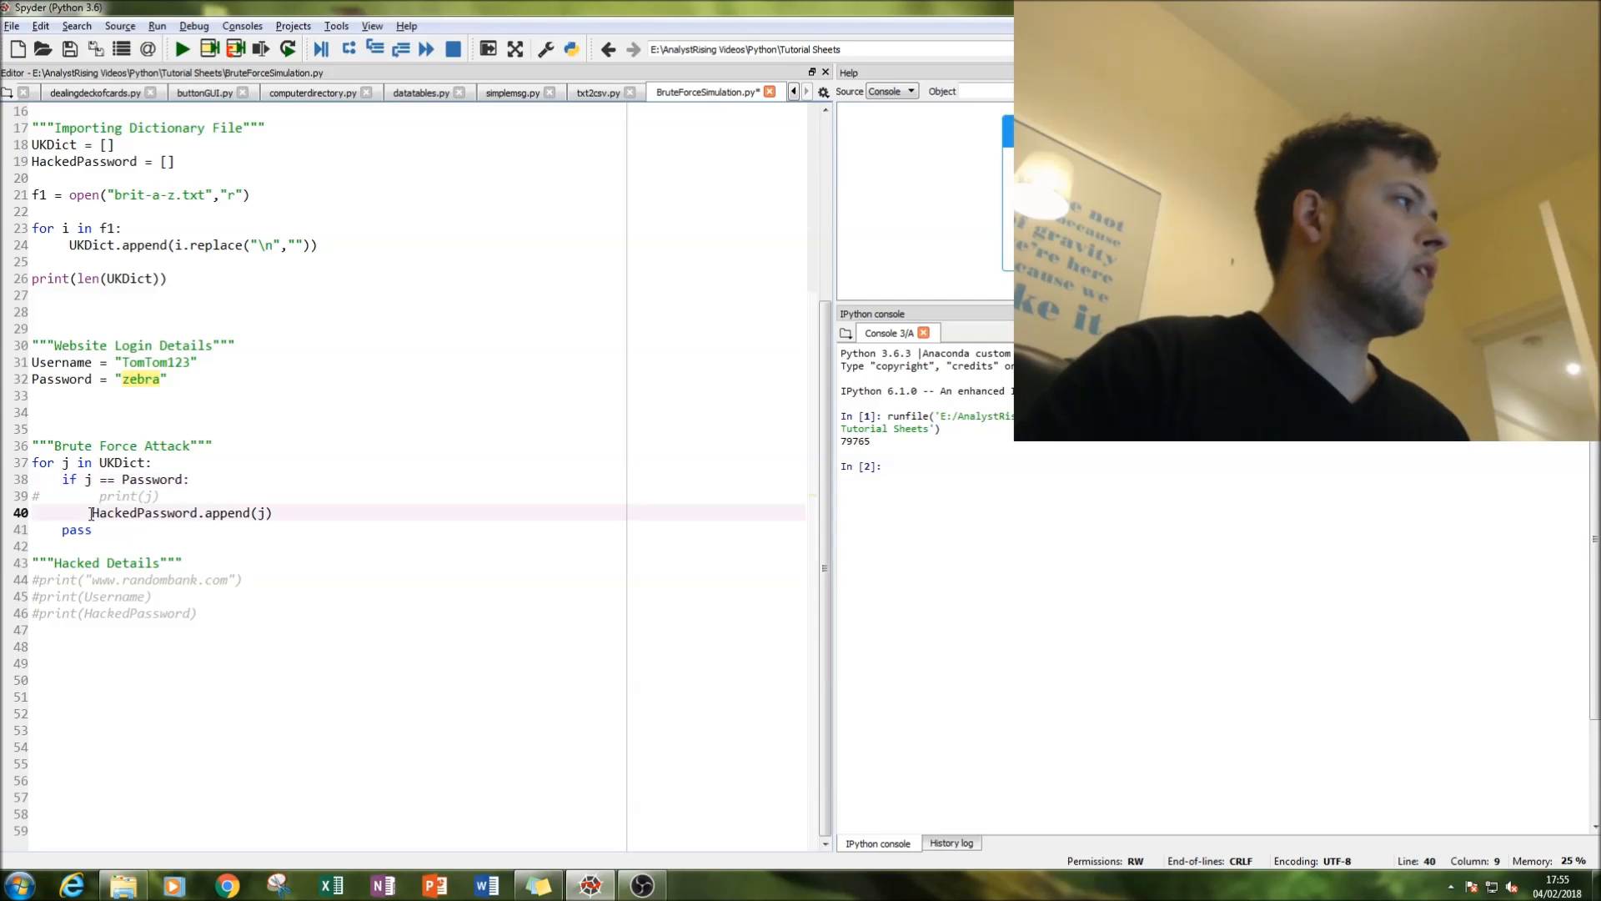
pyautogui.scroll(5, 278, 496)
# Highlight the HackedPassword = [] line and the loop's pass line, ending at the Hacked Details prints.
pyautogui.tripleClick(87, 416)
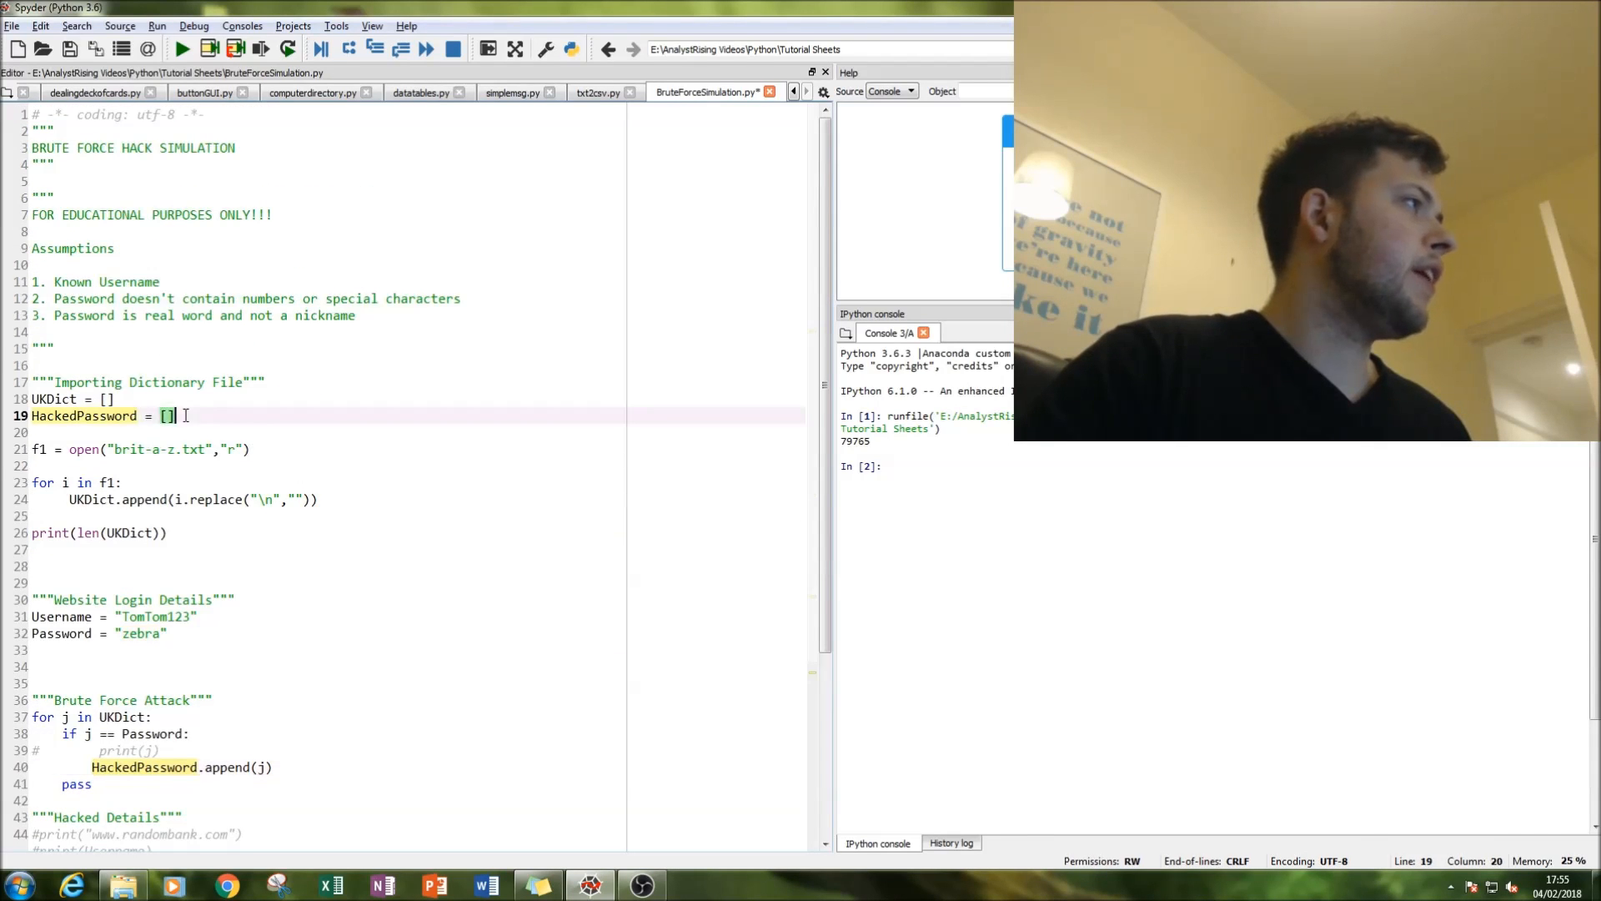
pyautogui.click(309, 449)
pyautogui.scroll(-5, 309, 448)
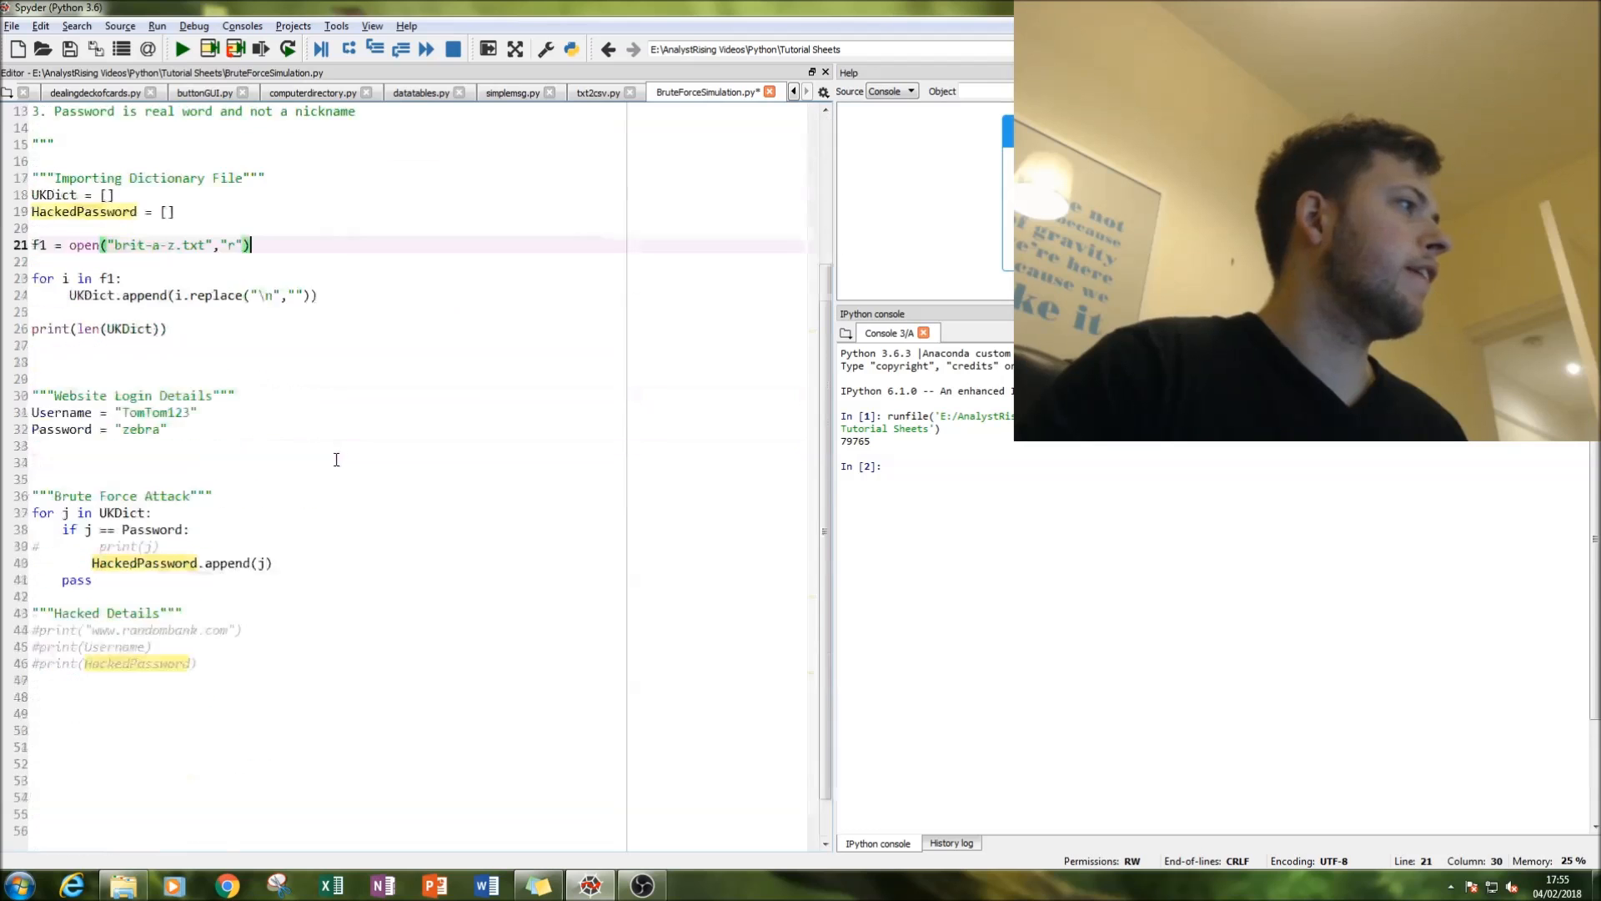
pyautogui.click(55, 528)
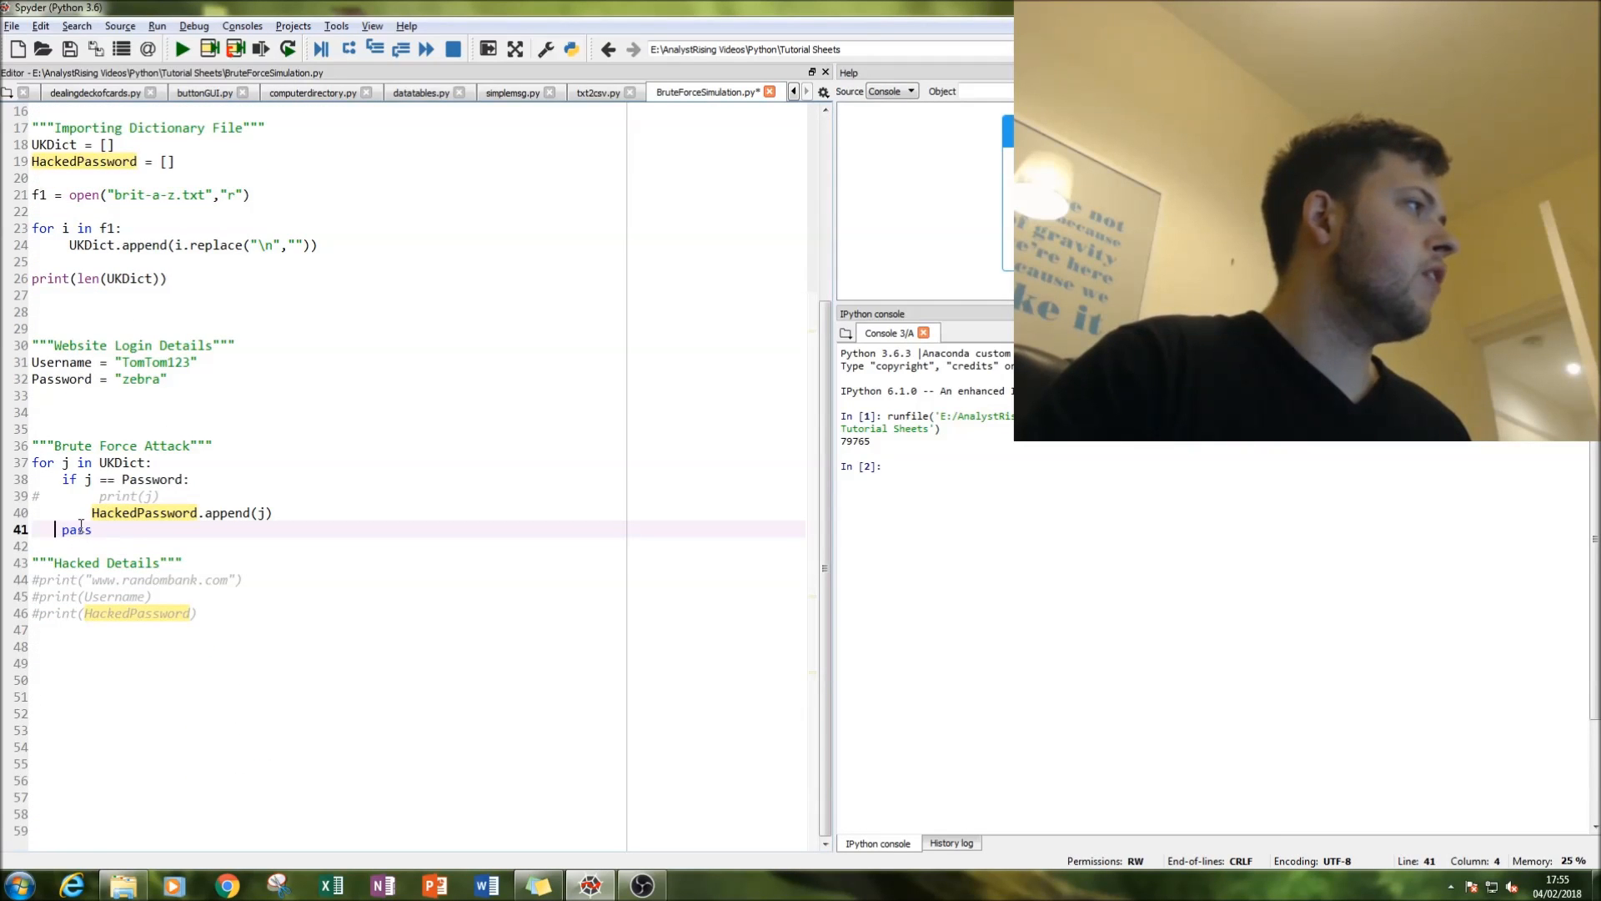
pyautogui.click(92, 530)
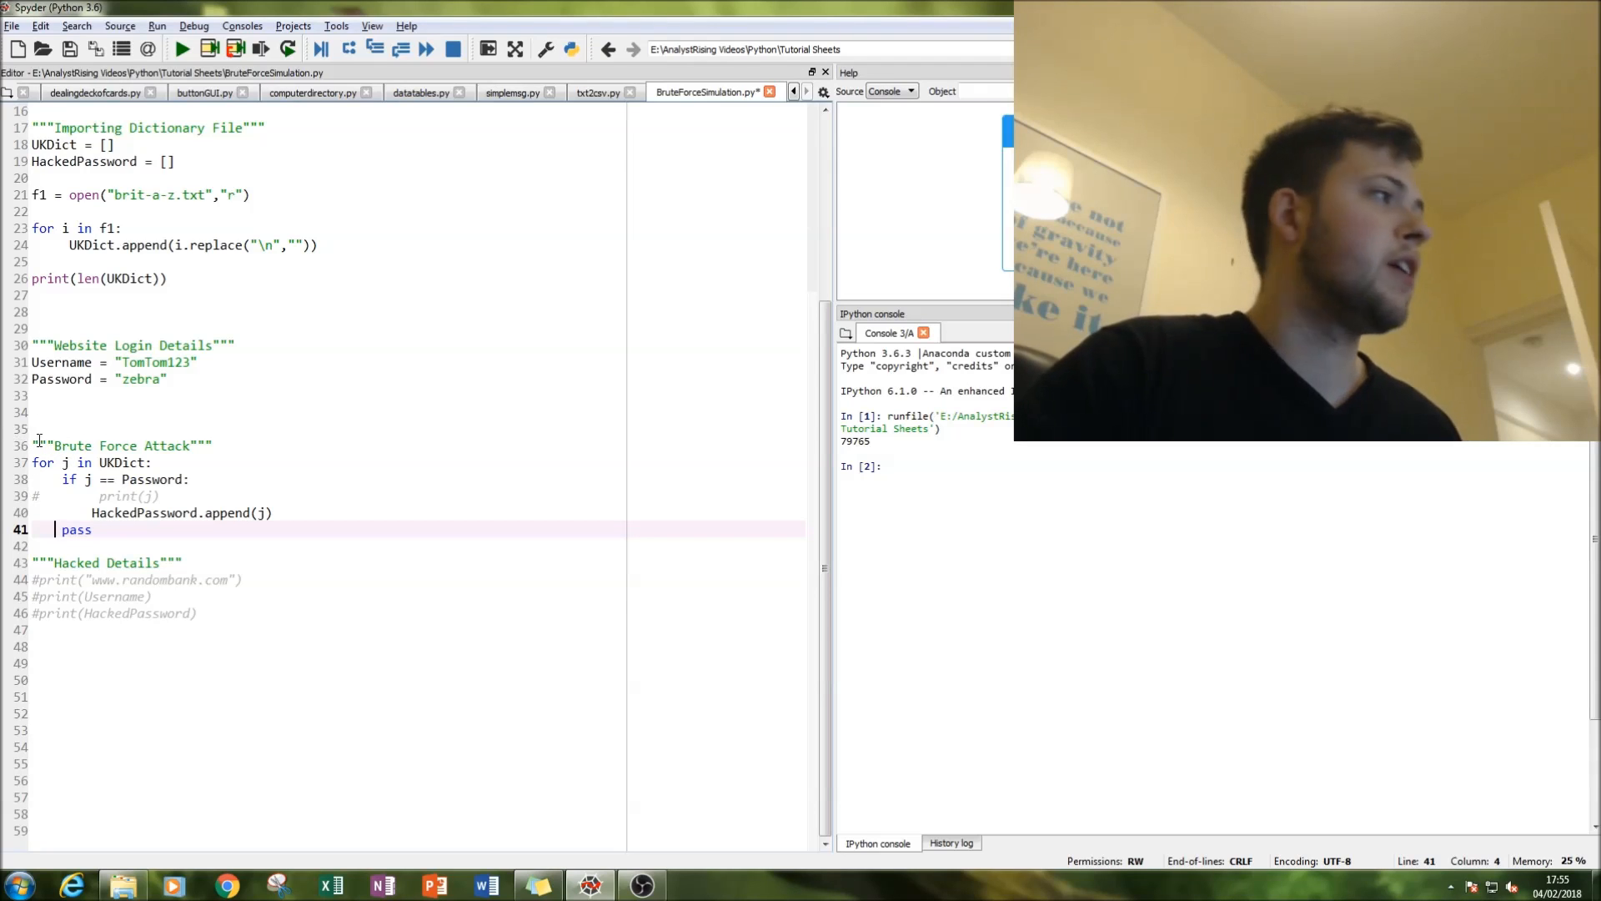
pyautogui.click(43, 581)
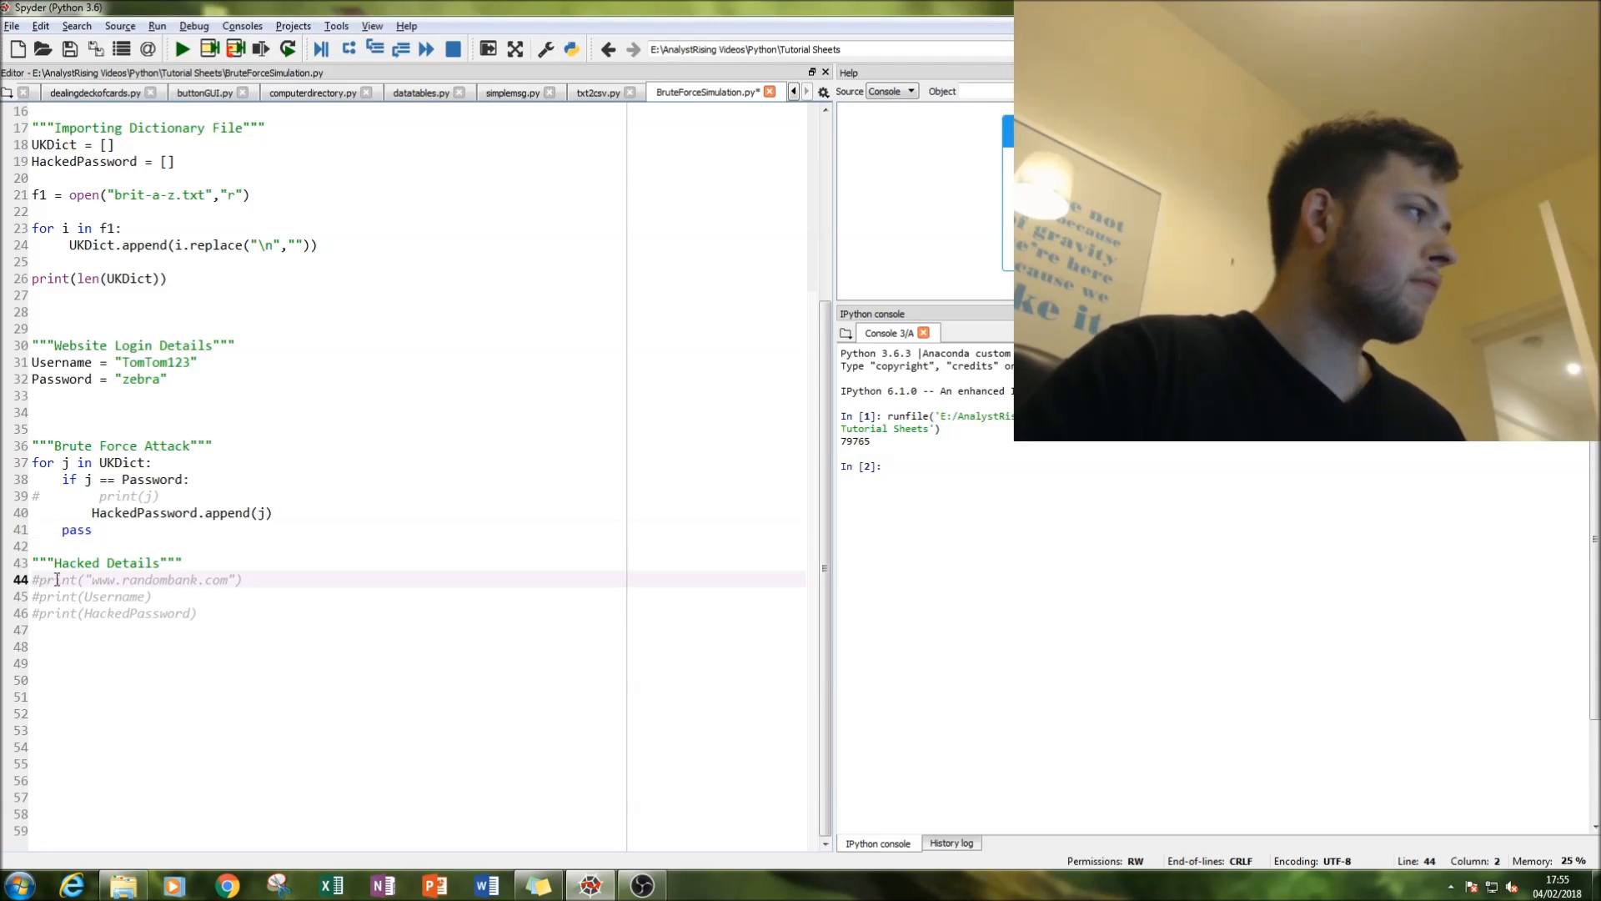
# Uncomment the Hacked Details print lines for the website, Username and HackedPassword with Ctrl+1.
pyautogui.hotkey('ctrl', '1')
pyautogui.press('Down')
pyautogui.hotkey('ctrl', '1')
pyautogui.press('Down')
pyautogui.hotkey('ctrl', '1')
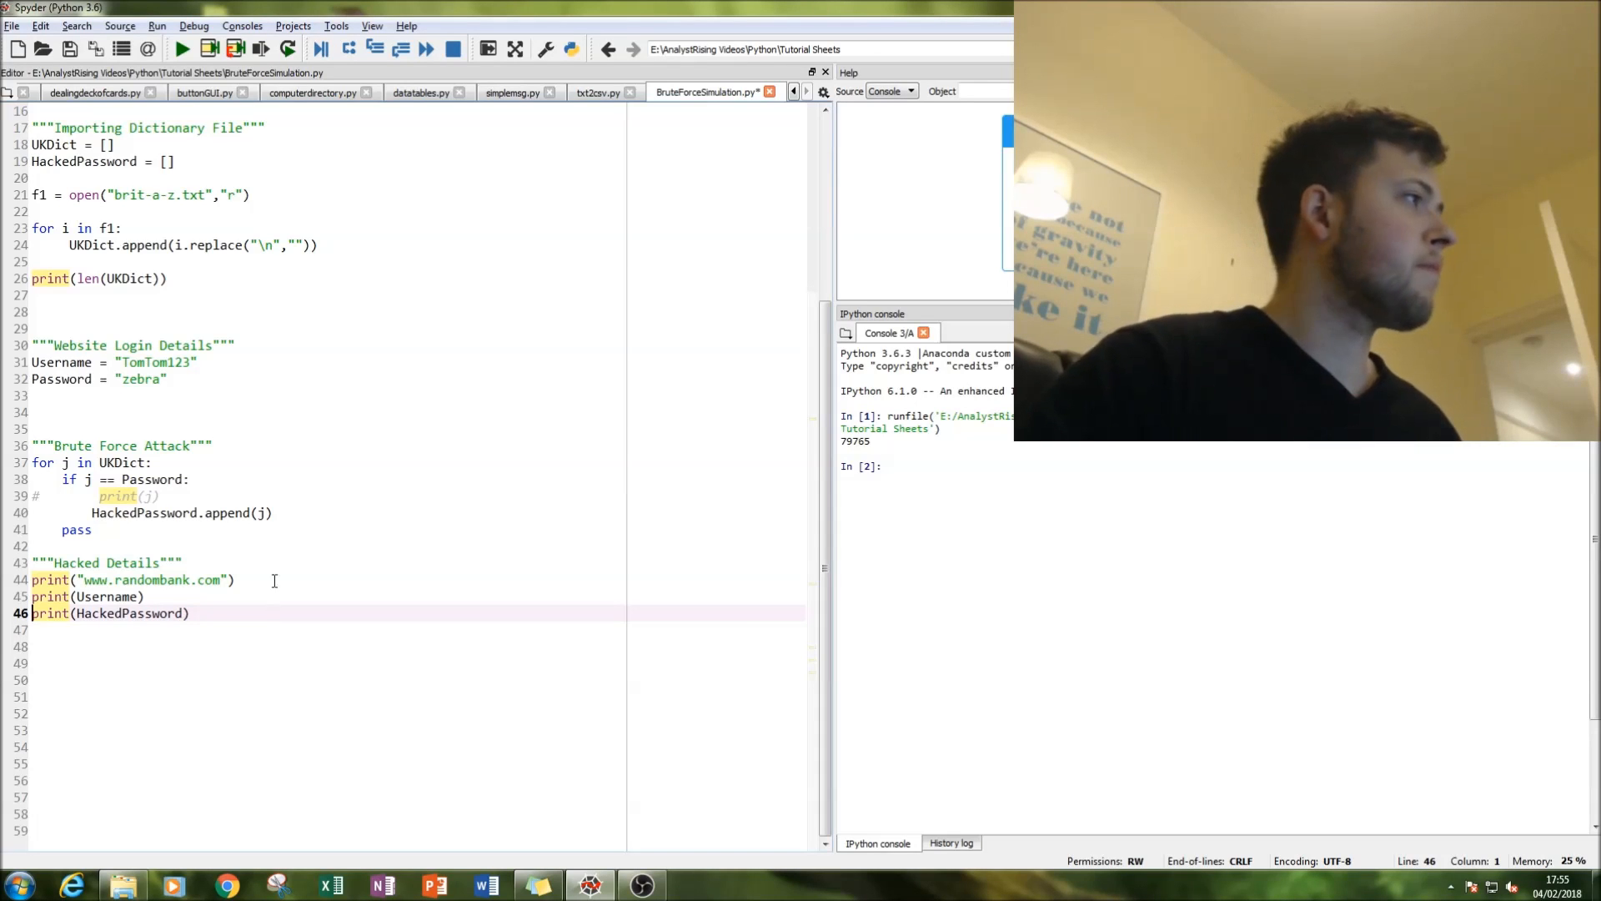
pyautogui.scroll(5, 275, 578)
pyautogui.scroll(-3, 375, 375)
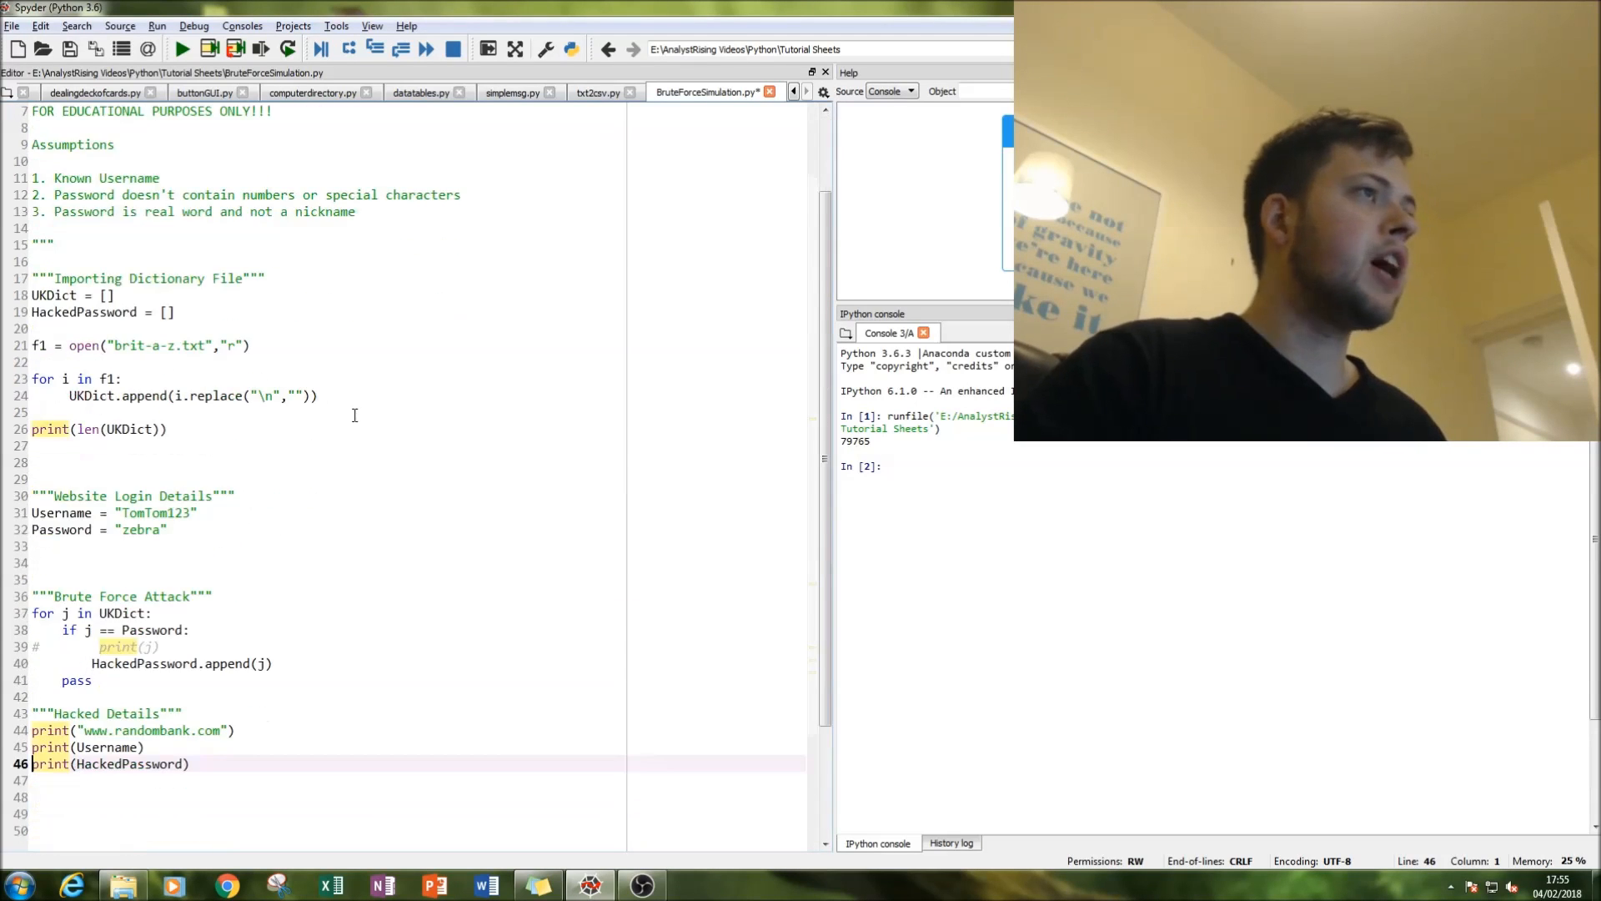
pyautogui.scroll(-3, 563, 438)
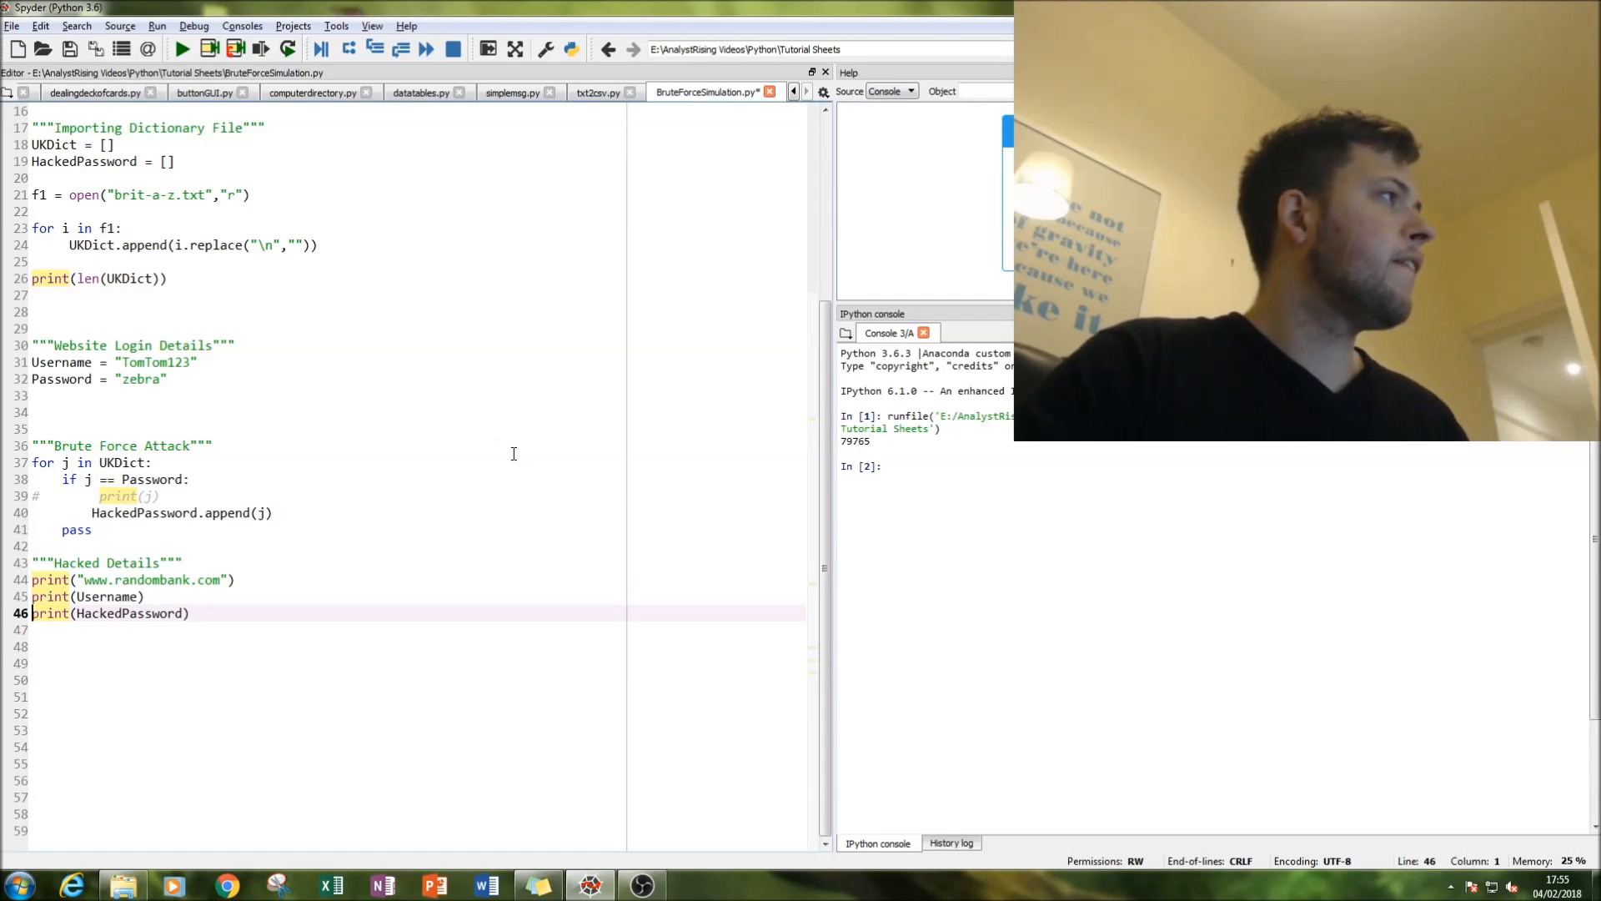
pyautogui.scroll(2, 501, 426)
# Comment out print(len(UKDict)) on line 26 again and rerun the whole script.
pyautogui.click(34, 379)
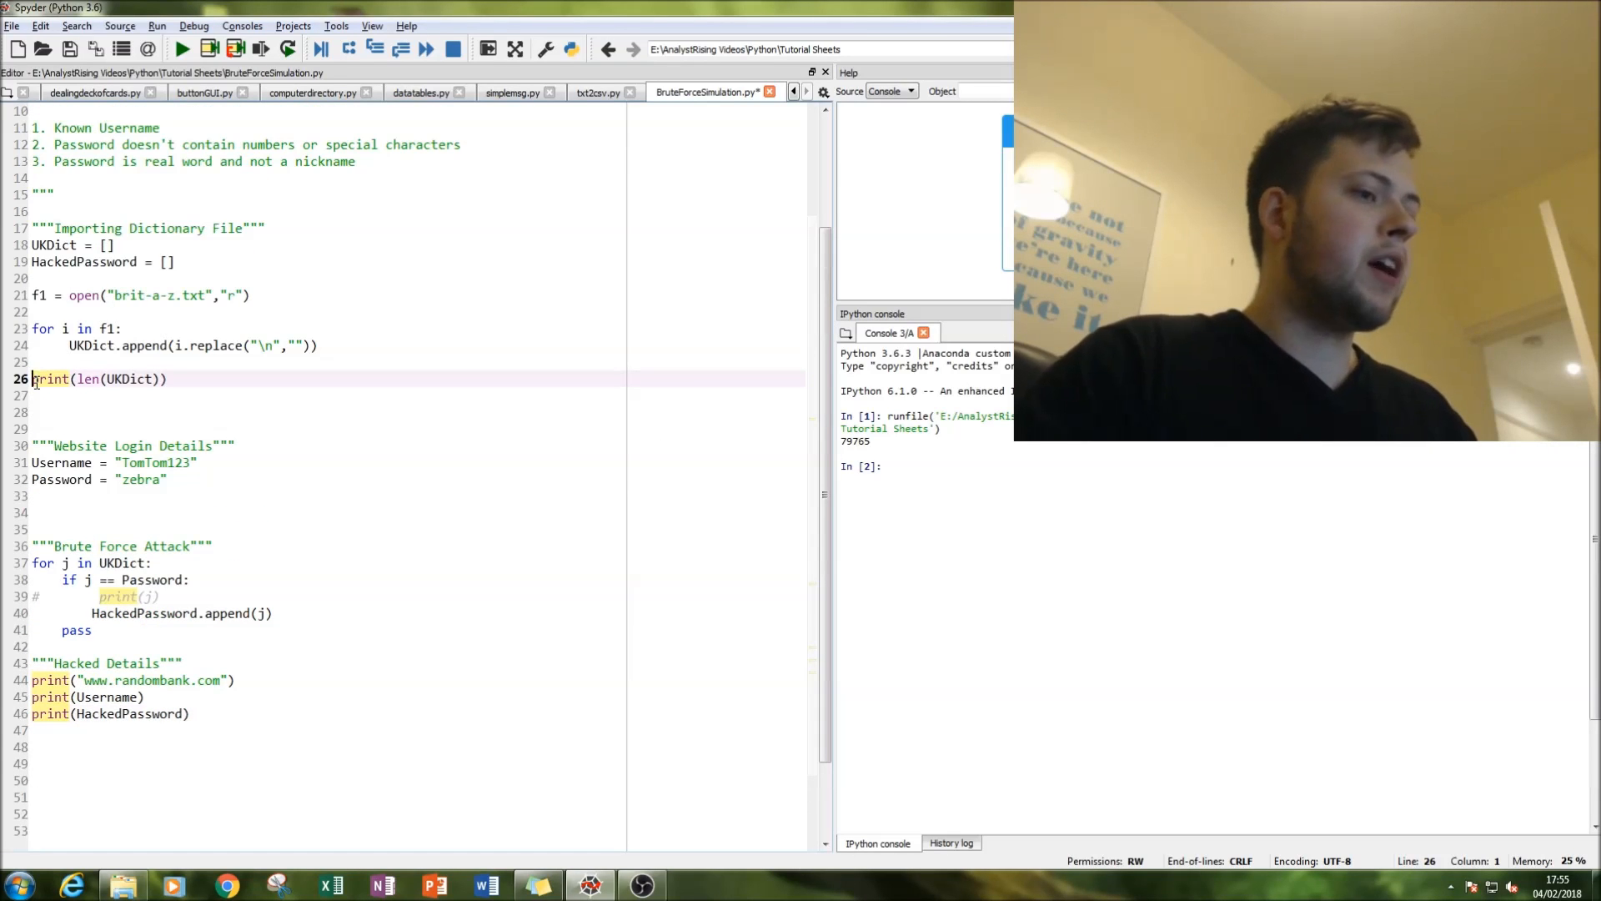
pyautogui.write('#')
pyautogui.click(196, 414)
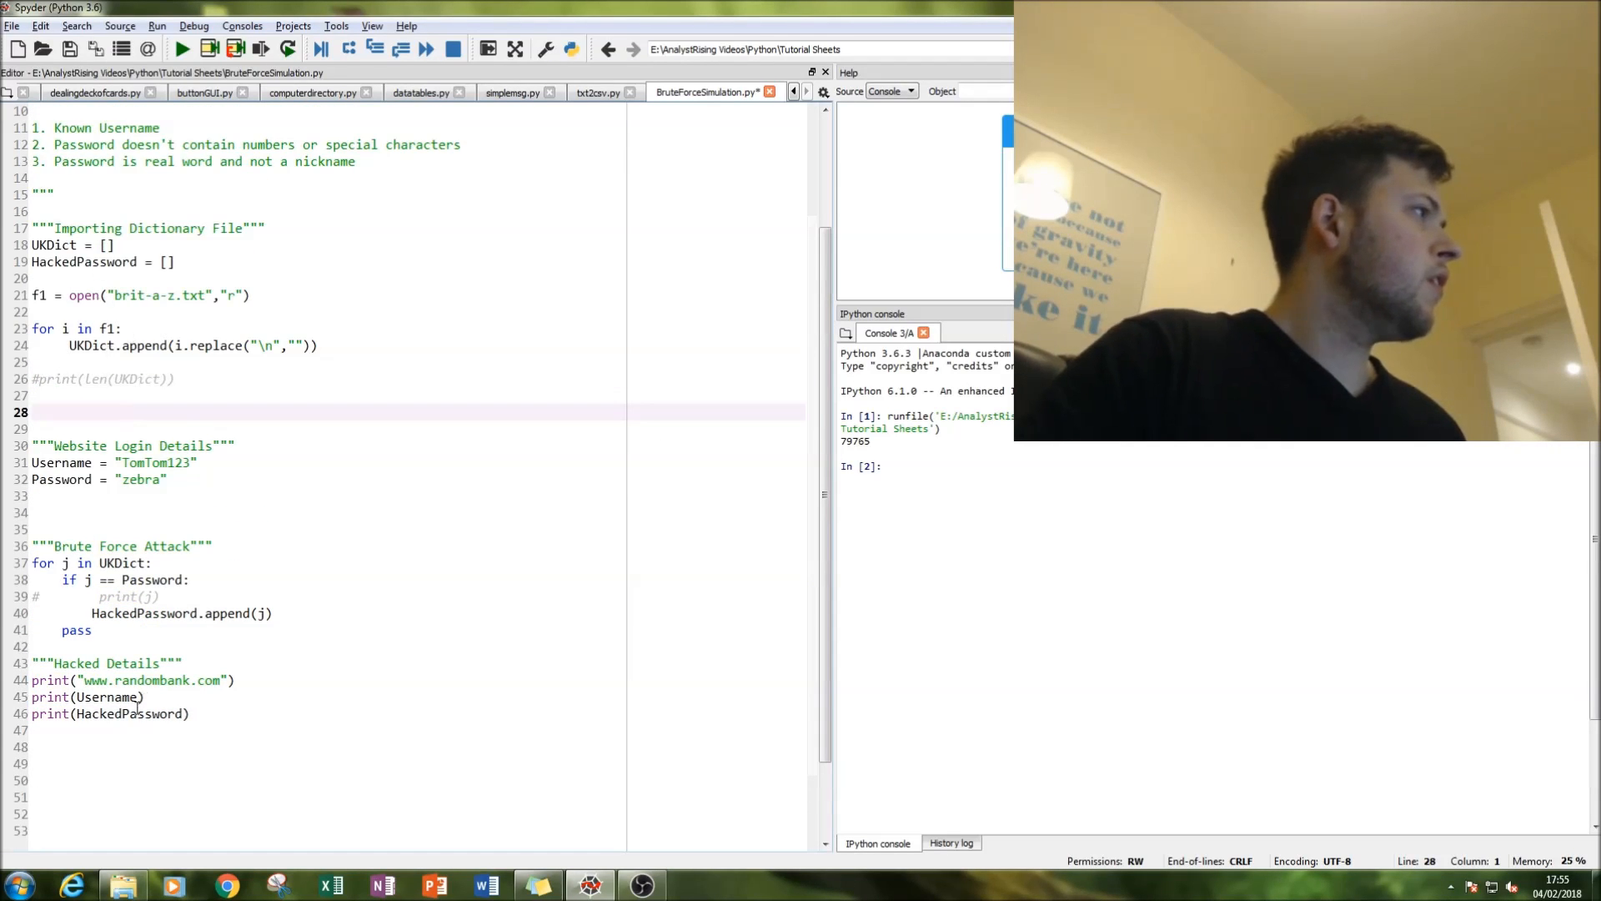
pyautogui.scroll(-2, 153, 671)
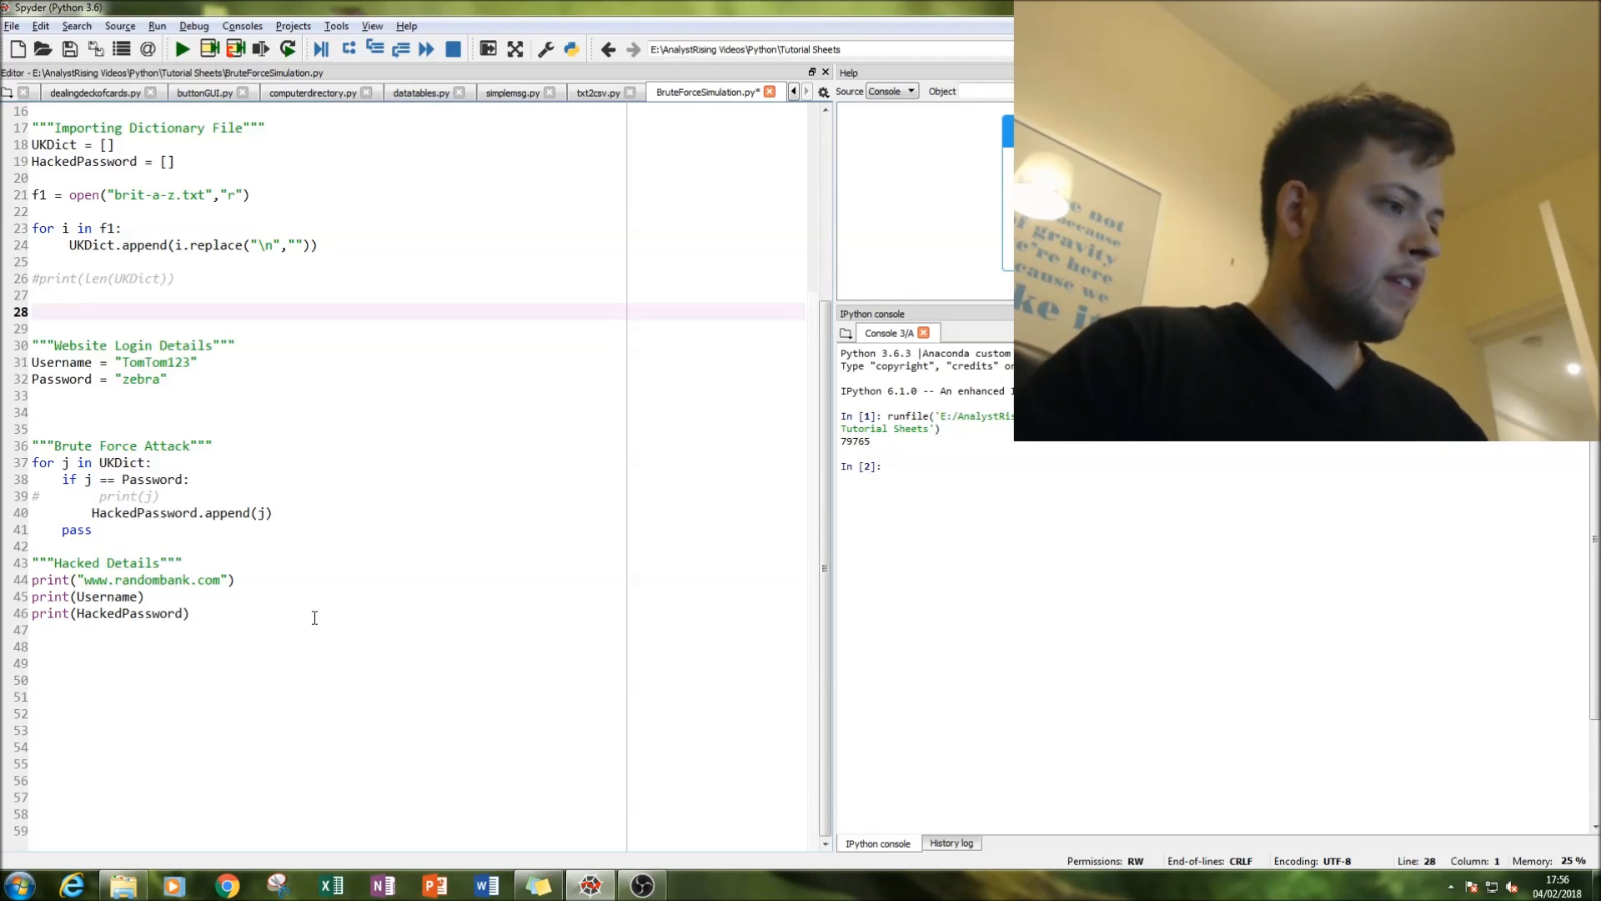
pyautogui.press('F5')
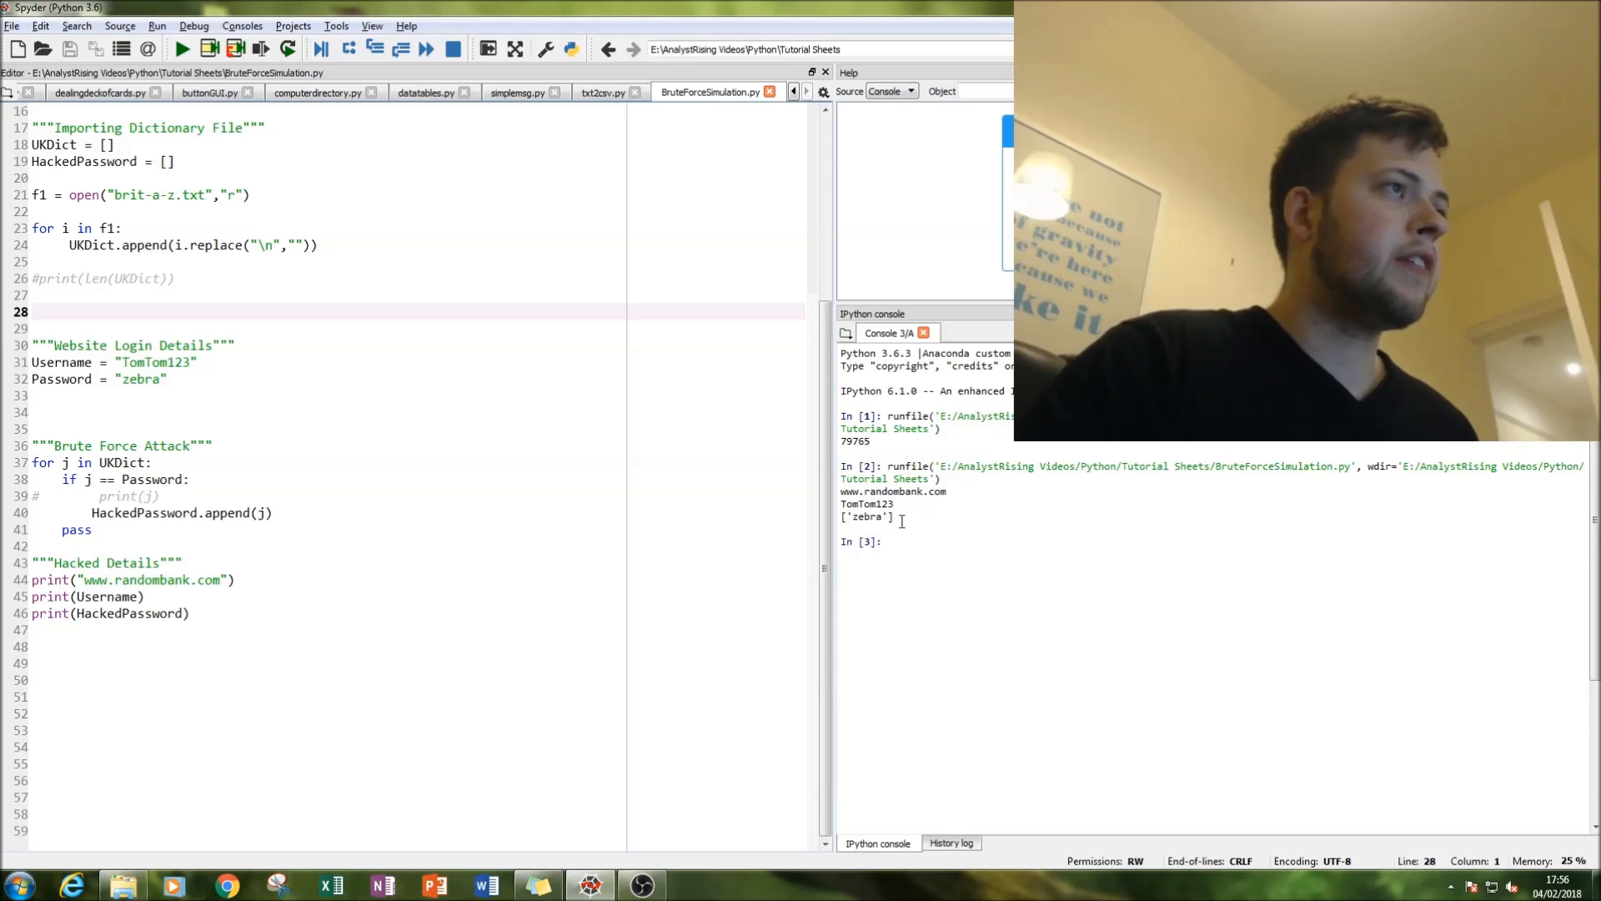
pyautogui.moveTo(902, 519); pyautogui.dragTo(839, 488)
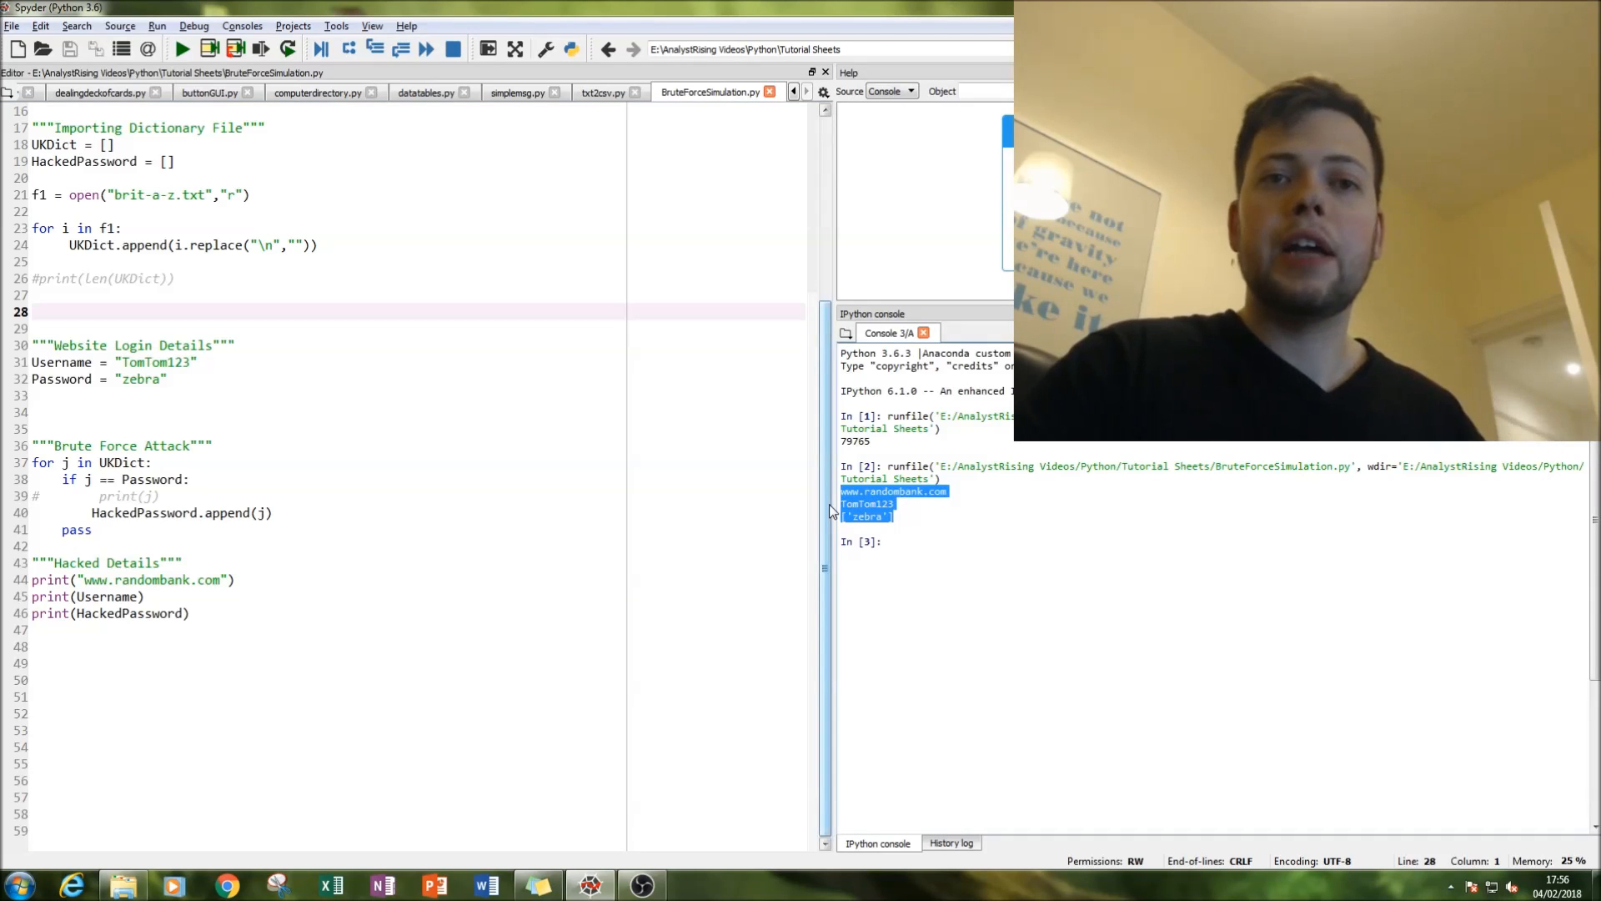
pyautogui.click(912, 557)
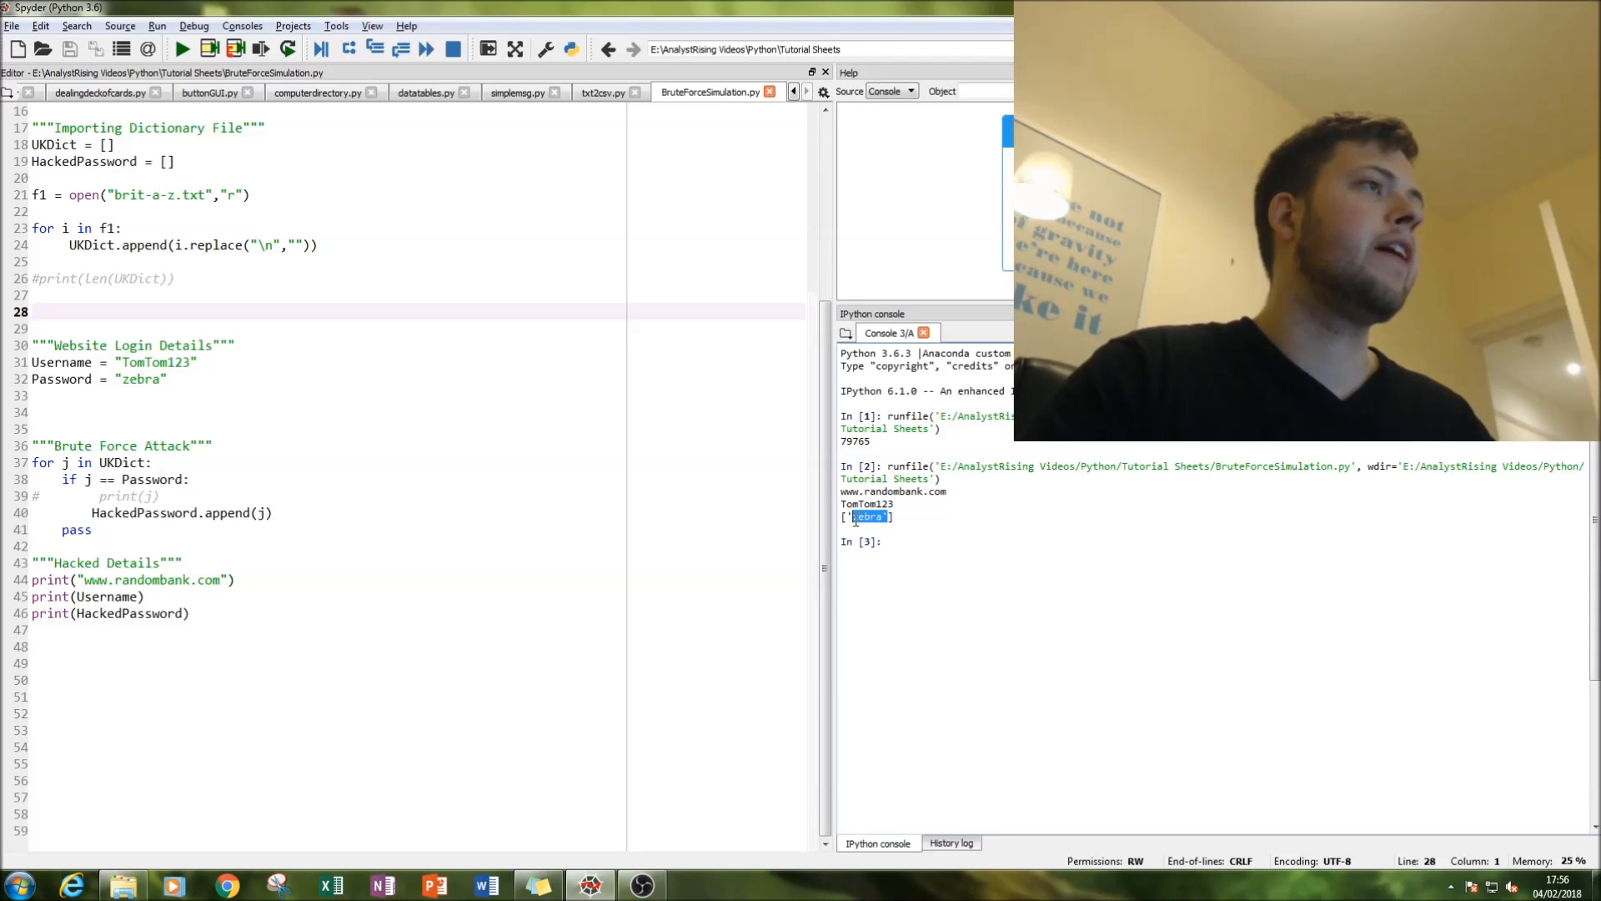
pyautogui.moveTo(896, 505); pyautogui.dragTo(841, 504)
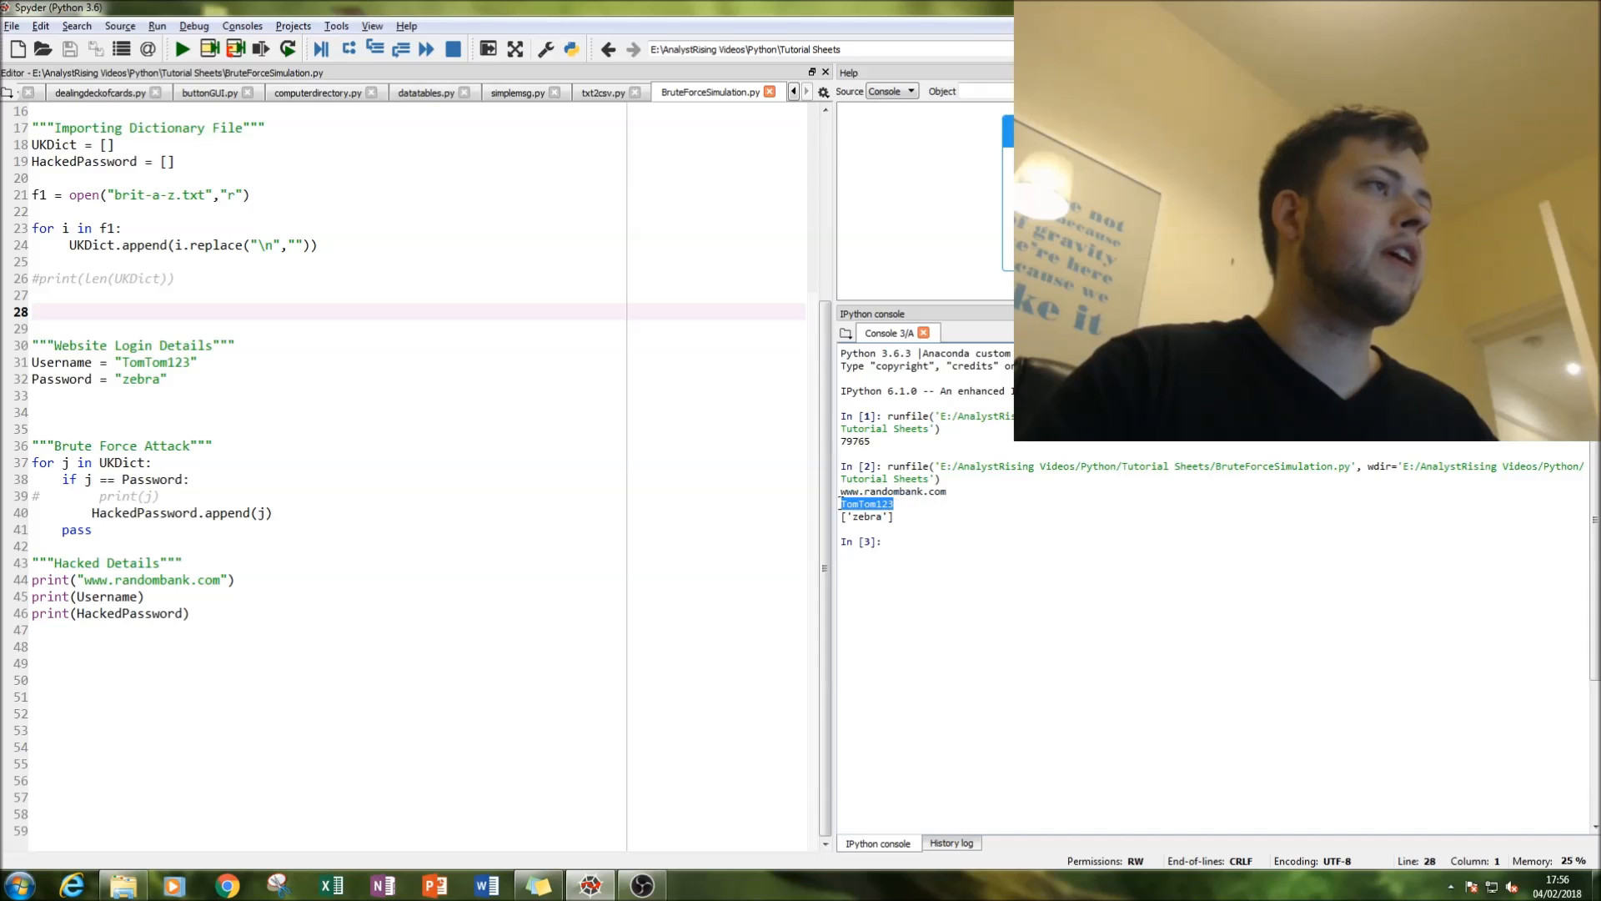
pyautogui.moveTo(950, 491); pyautogui.dragTo(876, 492)
pyautogui.click(938, 540)
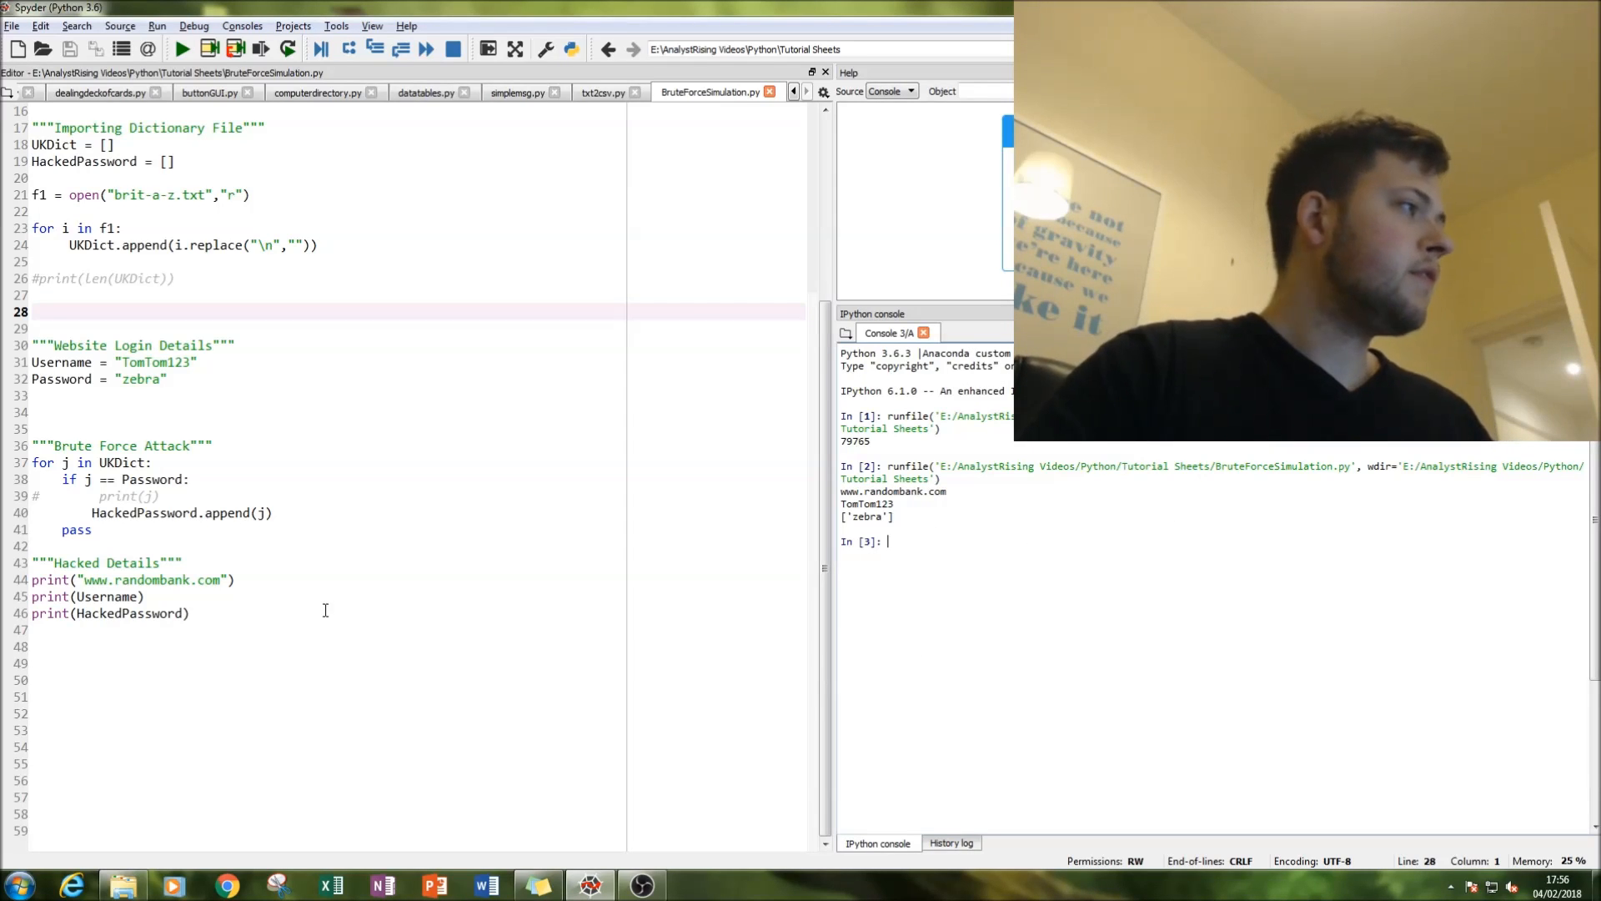
pyautogui.click(265, 661)
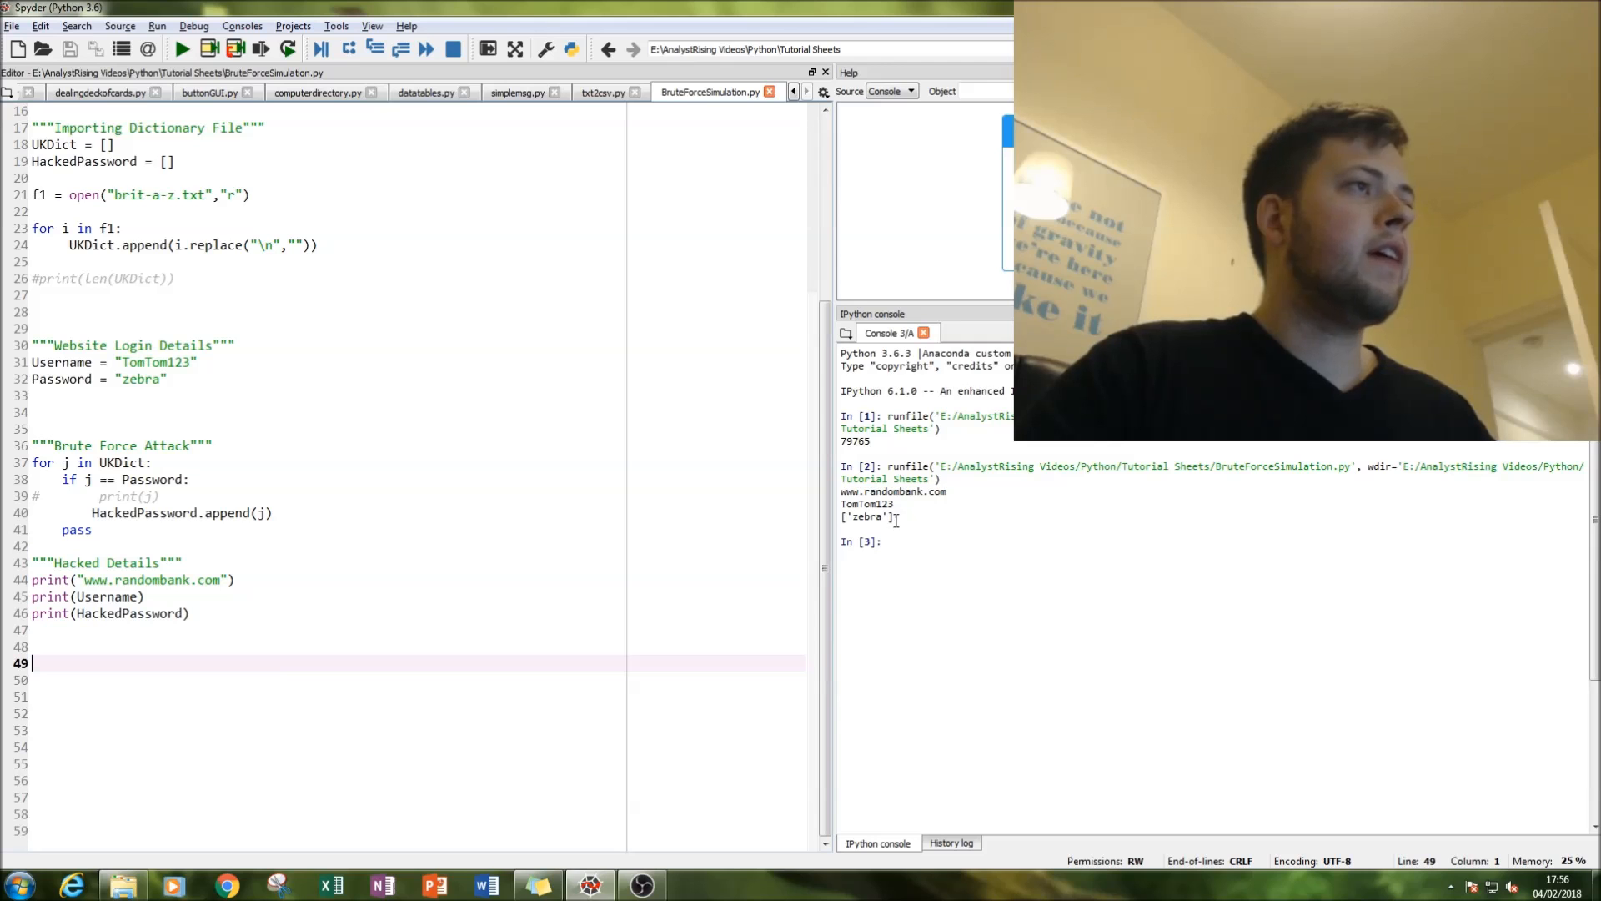
# Highlight the printed results, bring OBS to the front and stop the screen recording.
pyautogui.moveTo(896, 518); pyautogui.dragTo(828, 482)
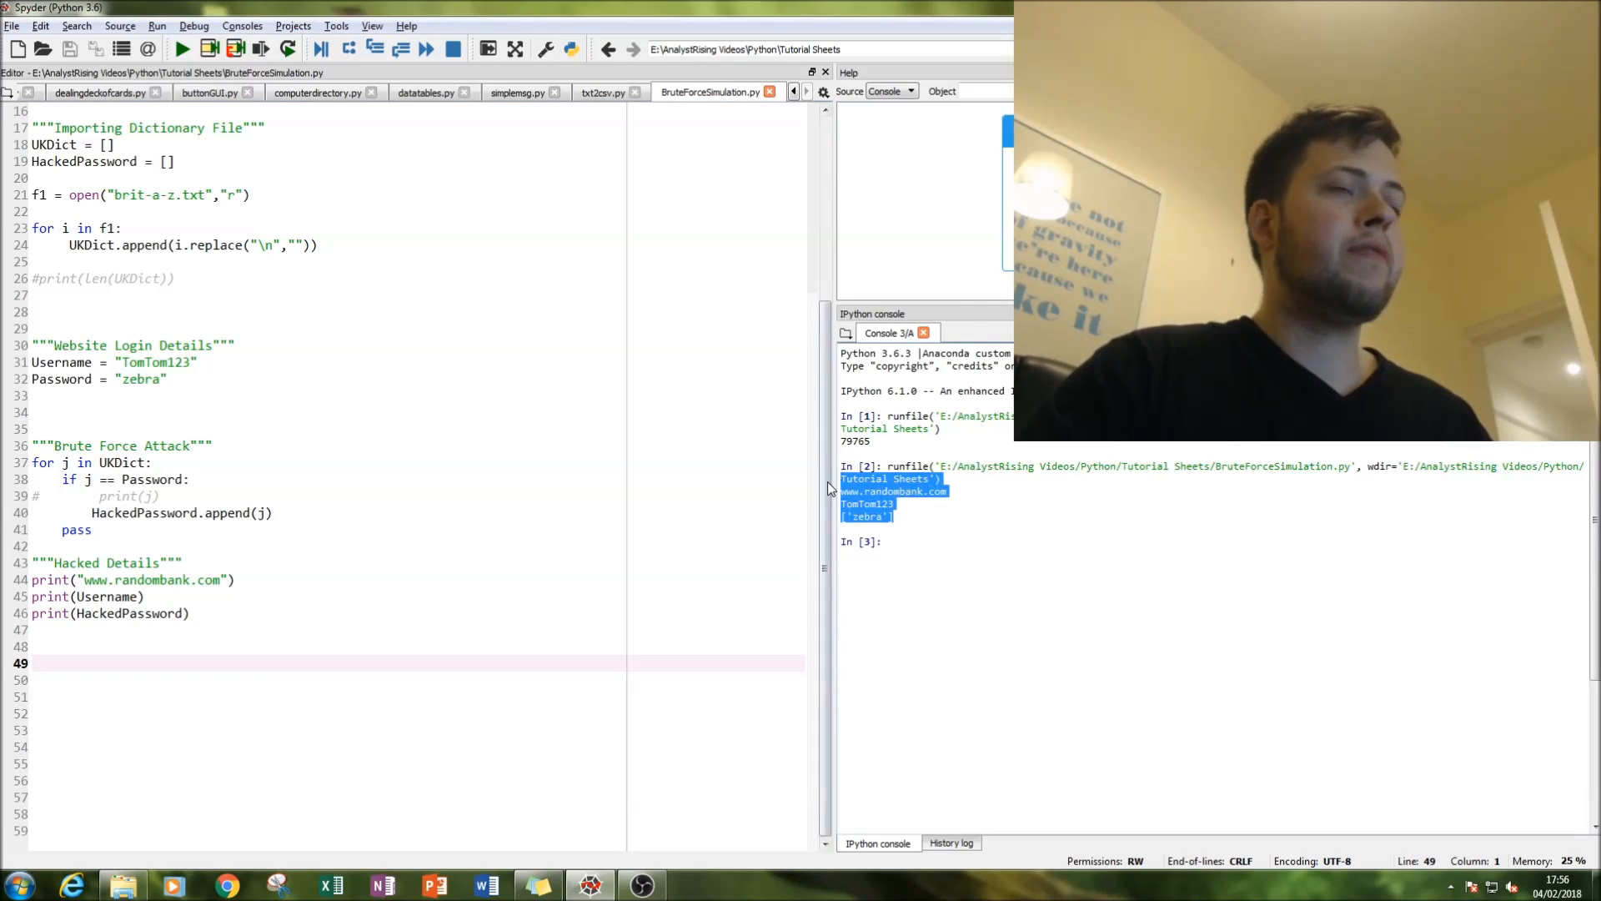
pyautogui.click(883, 529)
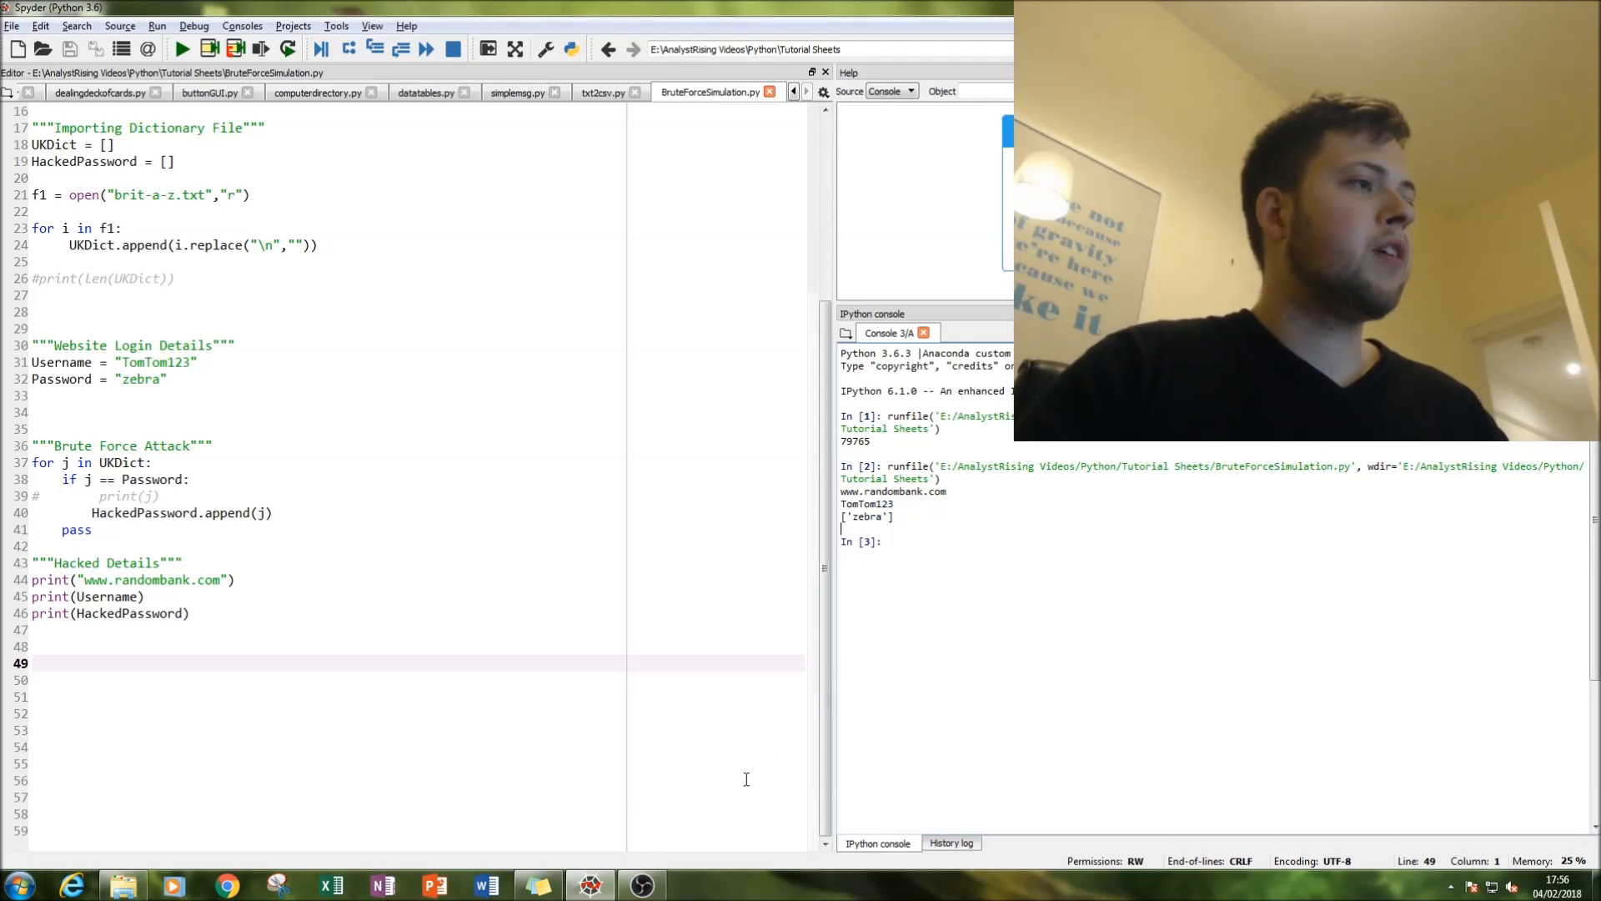
pyautogui.click(641, 886)
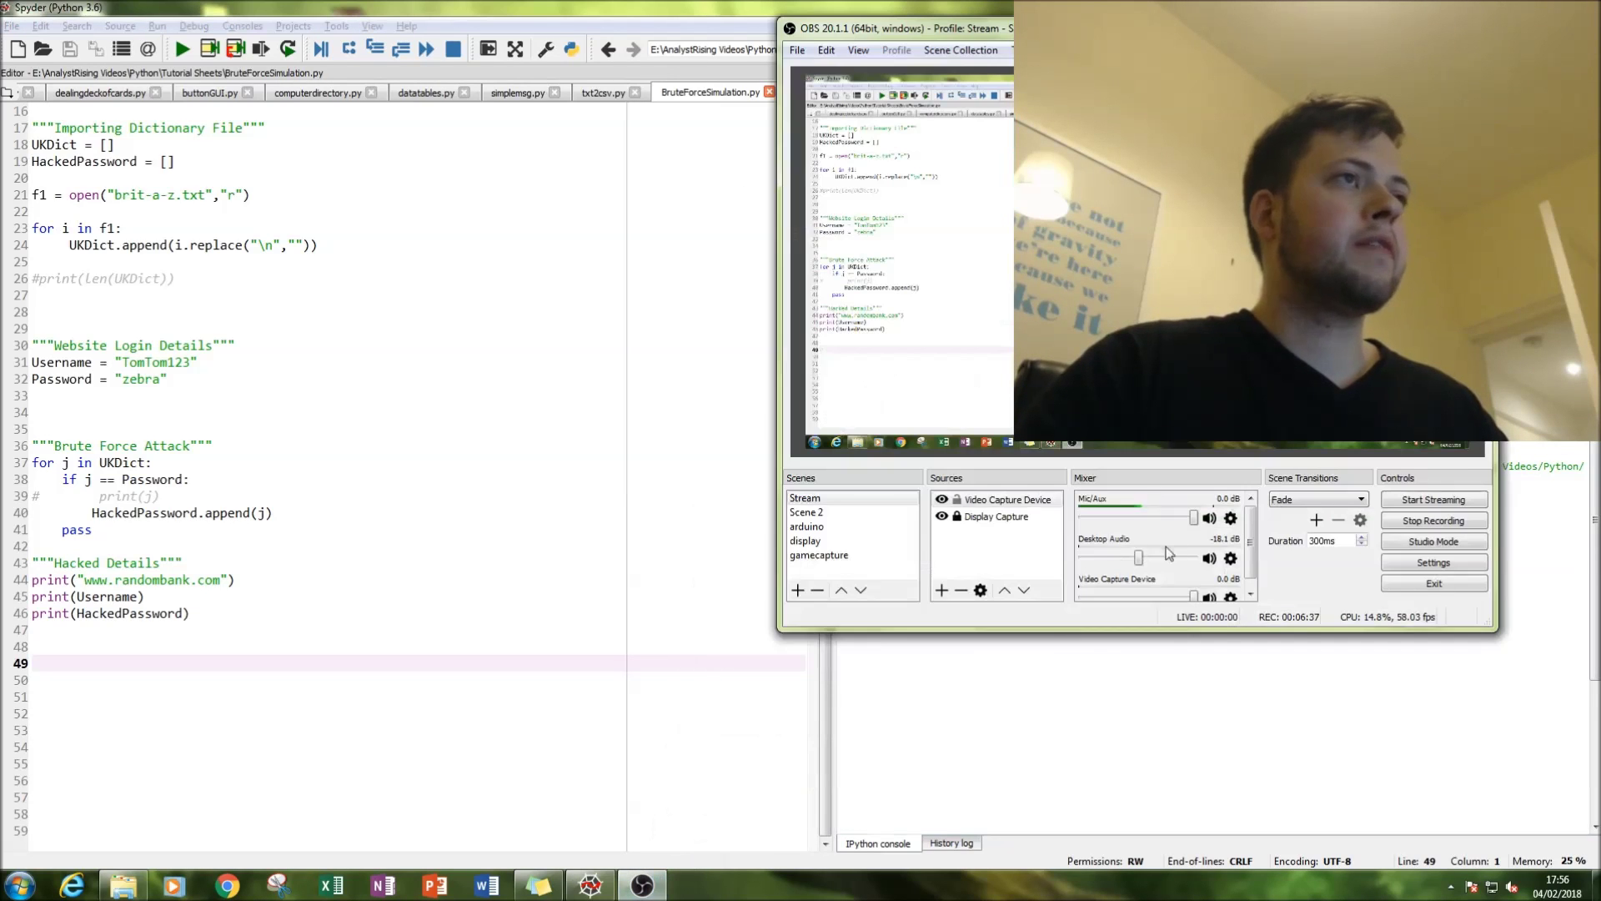
pyautogui.click(1405, 523)
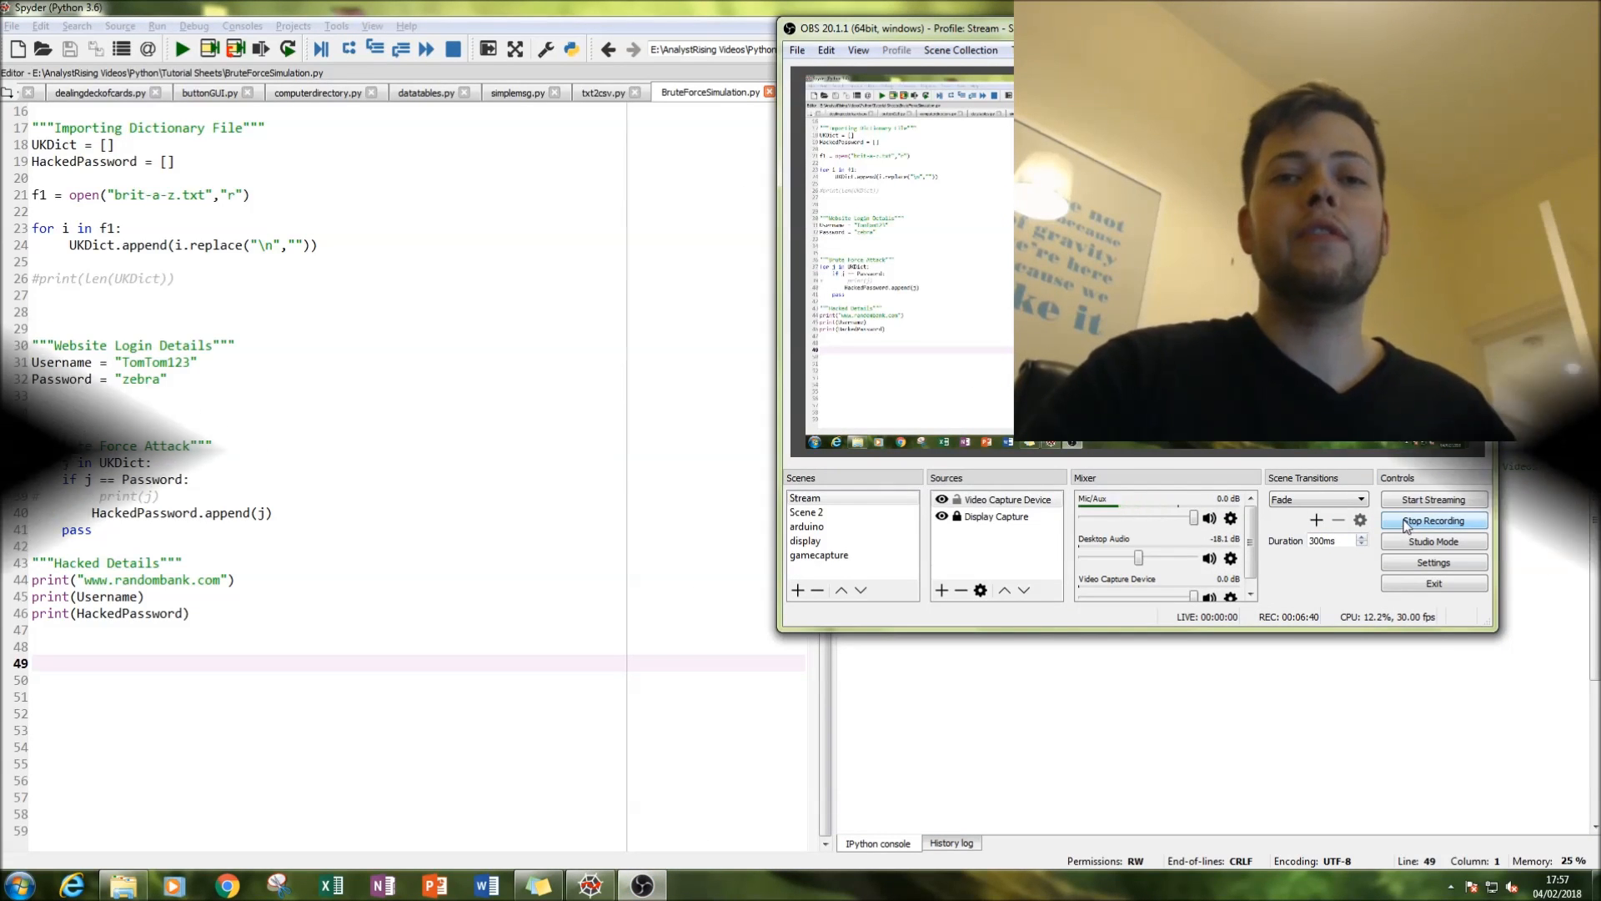